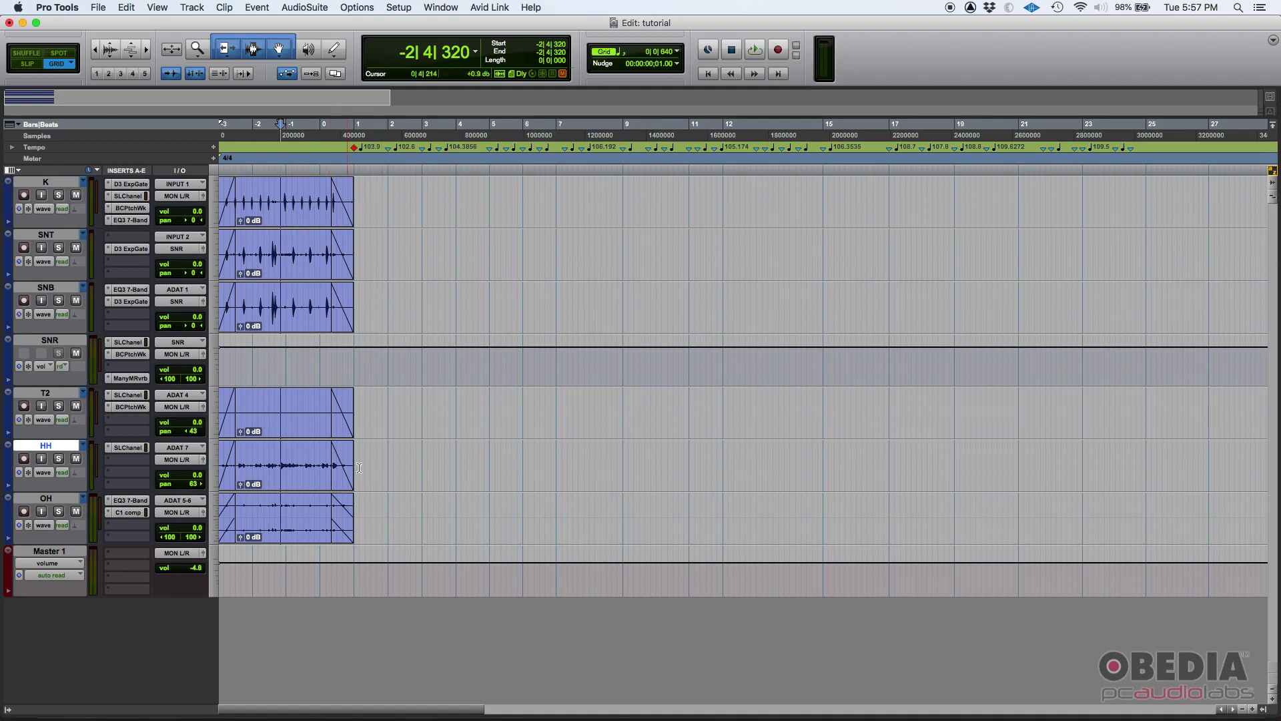
- Zoom in twice on the drum clips and place the cursor at their start
{"action": "left_click", "coordinate": [1255, 711]}
{"action": "left_click", "coordinate": [1254, 711]}
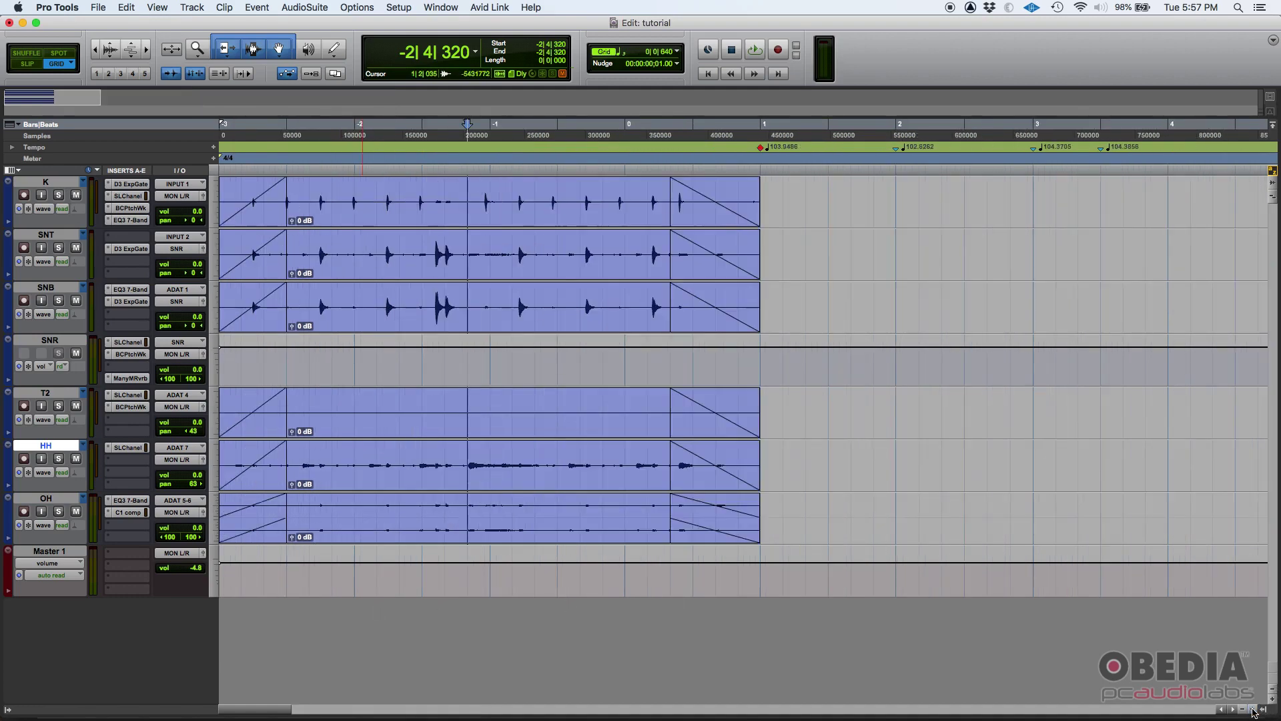
{"action": "left_click", "coordinate": [353, 182]}
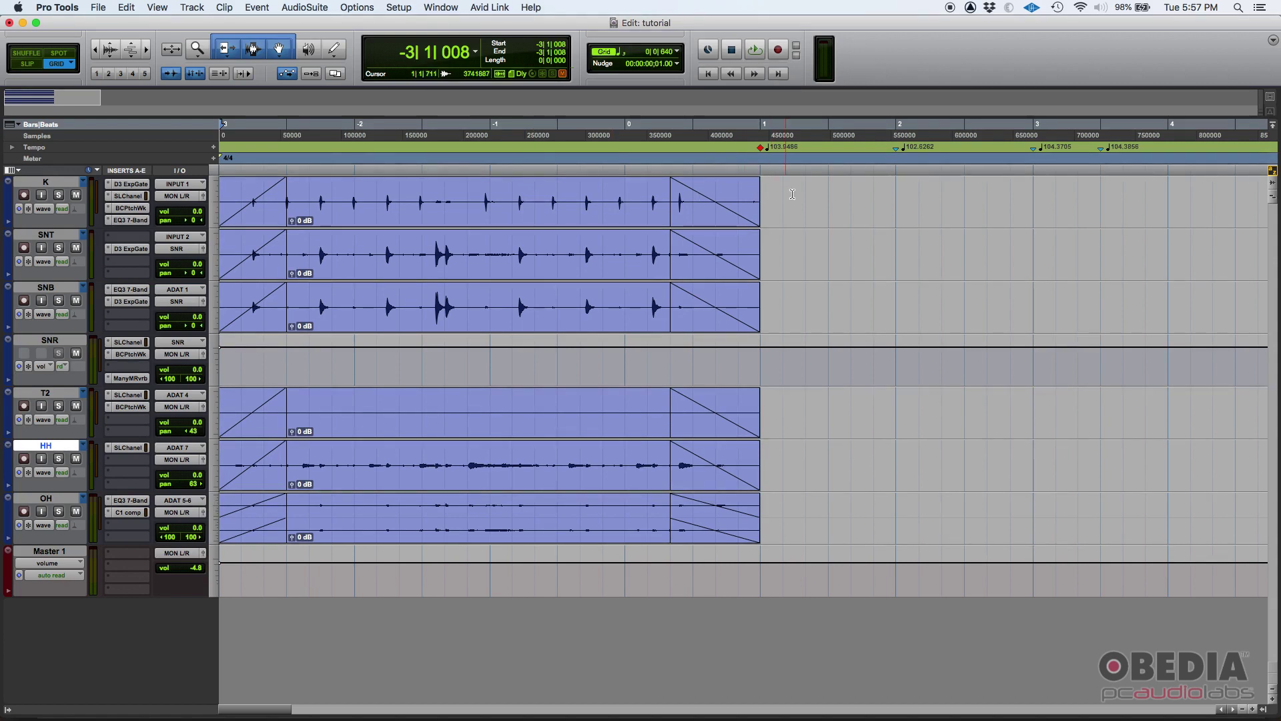
- Play back the drum mix, stop it, and select the Master 1 track
{"action": "key", "text": "space"}
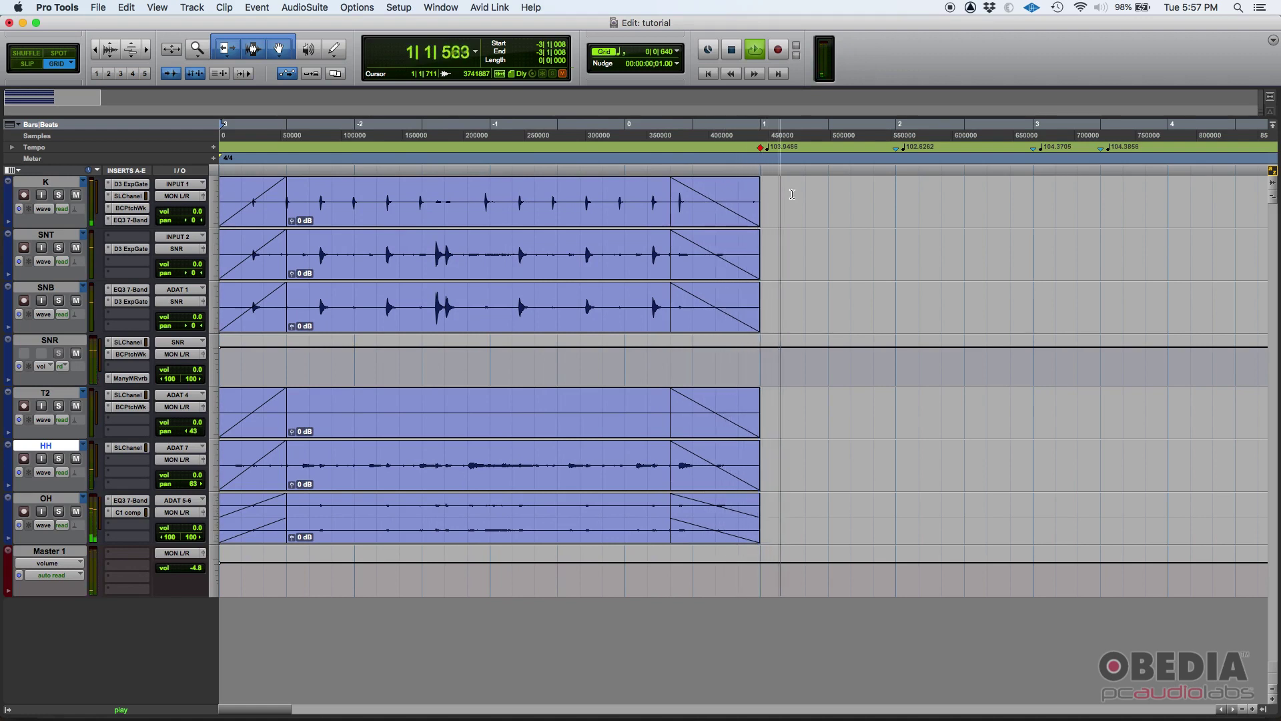
{"action": "key", "text": "space"}
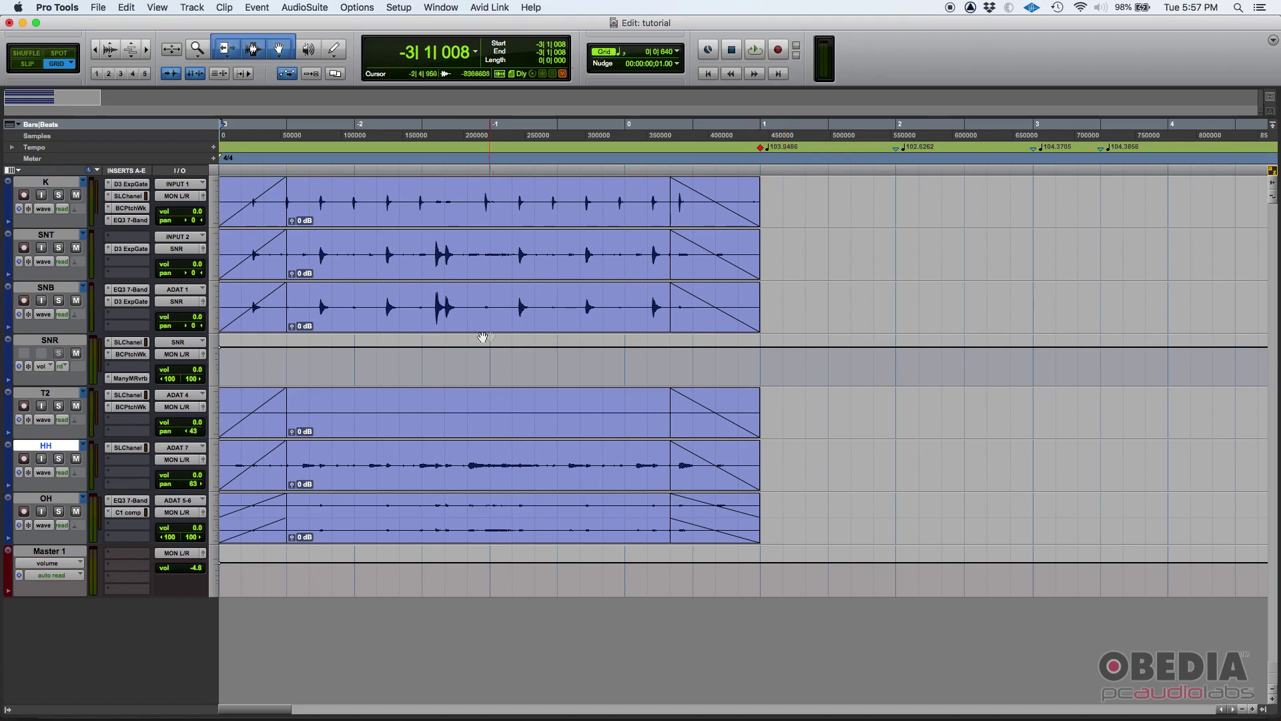
{"action": "left_click", "coordinate": [62, 551]}
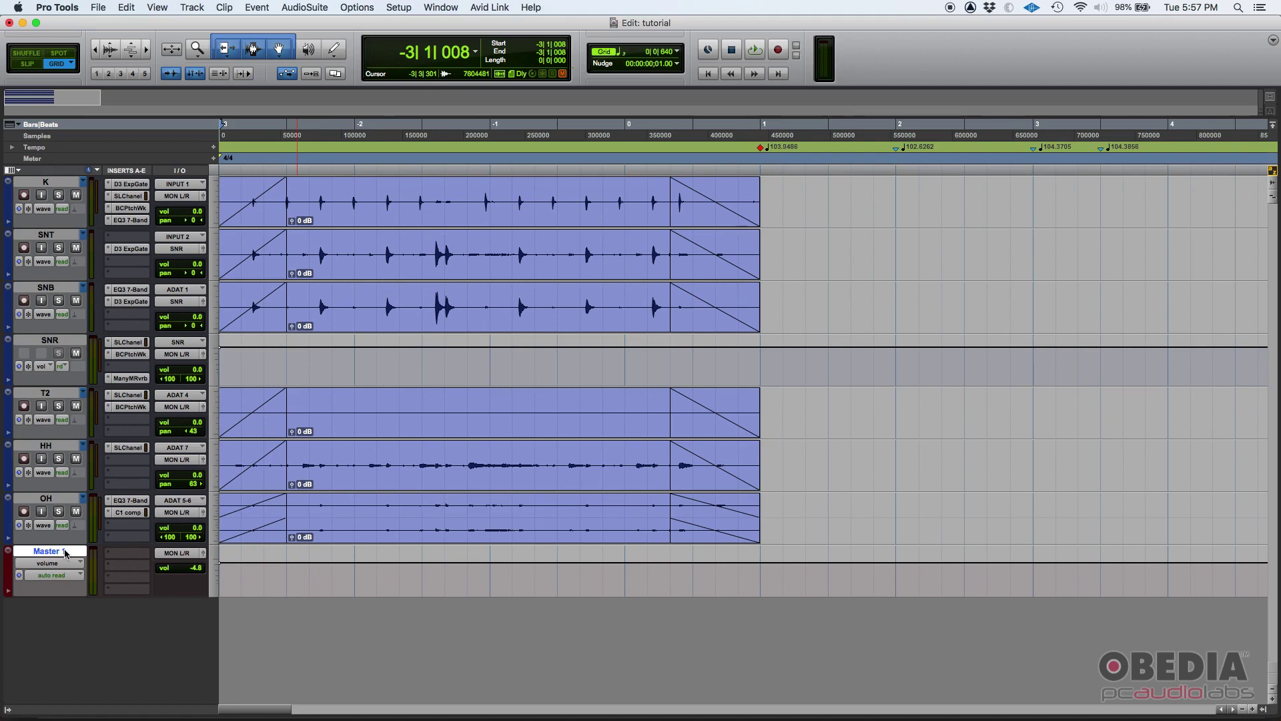
{"action": "left_click", "coordinate": [198, 8]}
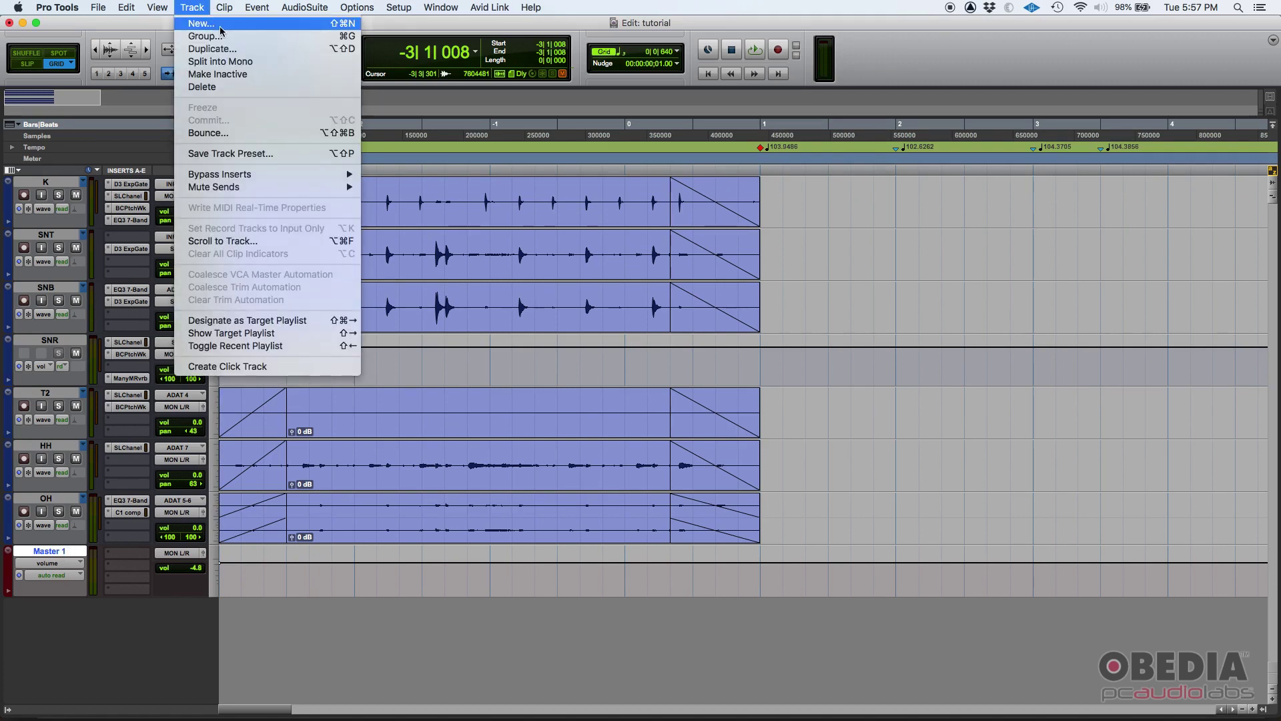
- Create a new stereo audio track named PRINT
{"action": "left_click", "coordinate": [200, 24]}
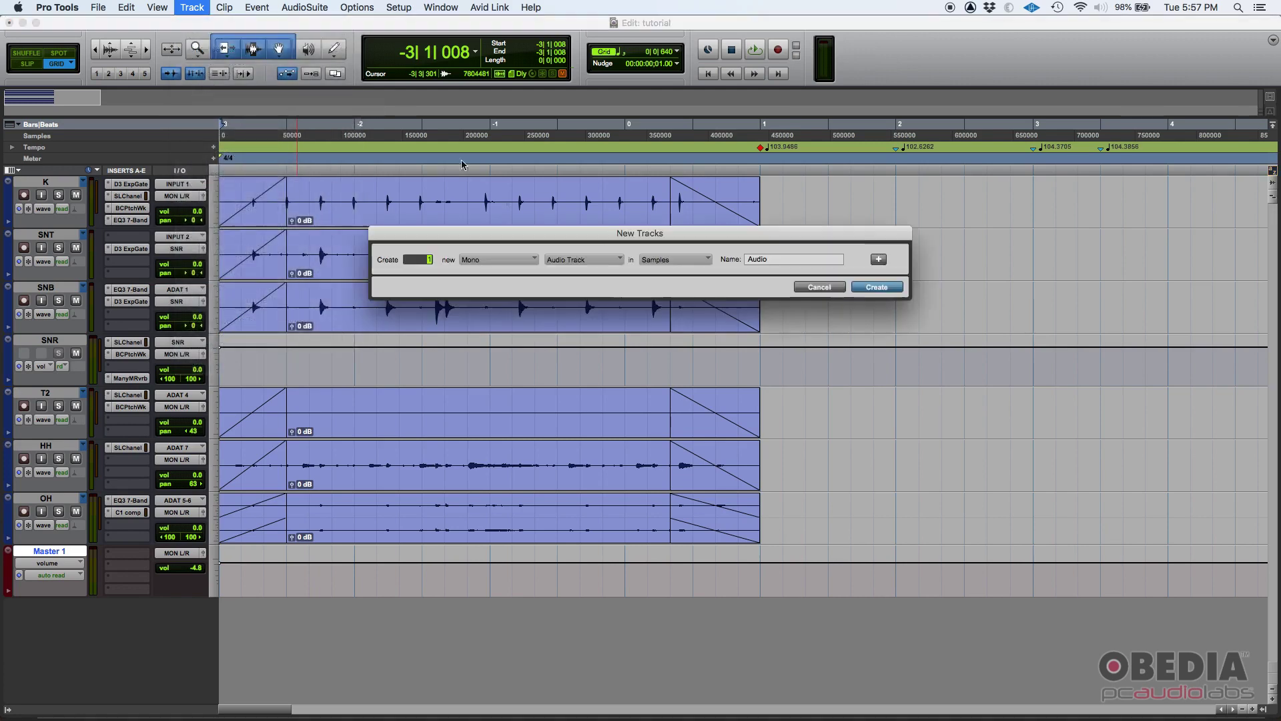
{"action": "left_click", "coordinate": [485, 262]}
{"action": "left_click", "coordinate": [486, 275]}
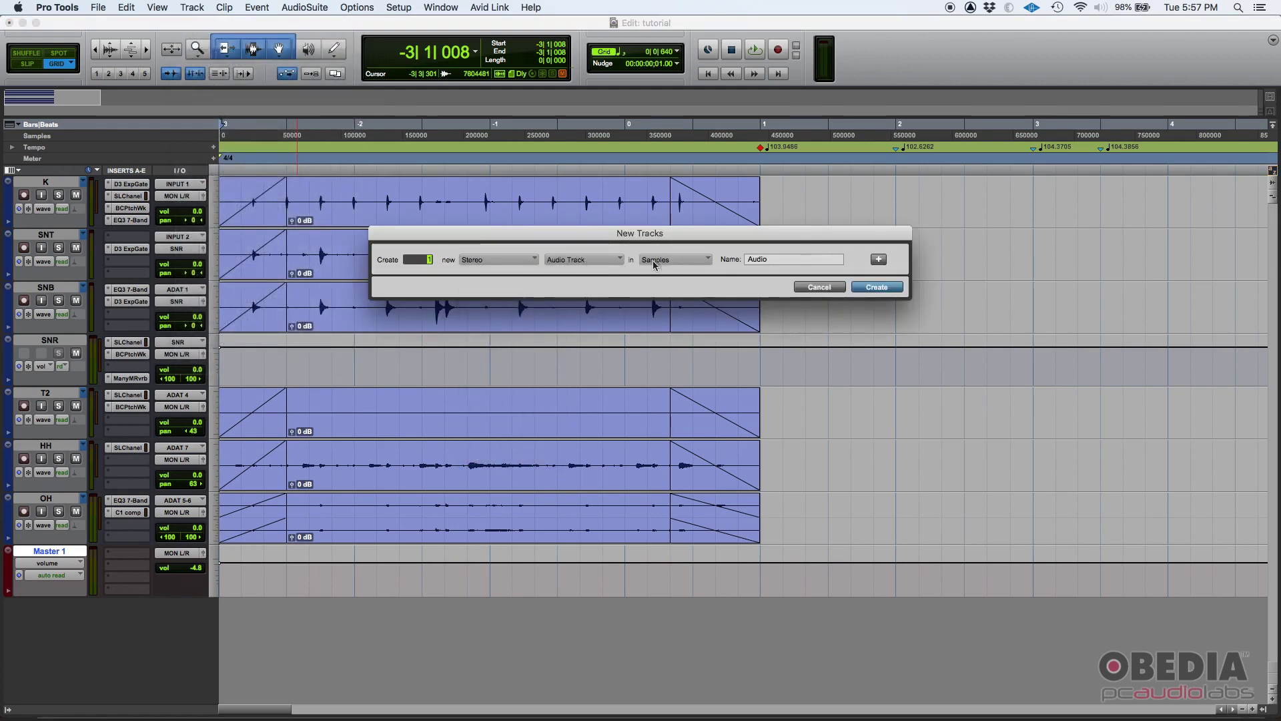
{"action": "key", "text": "Tab"}
{"action": "type", "text": "print"}
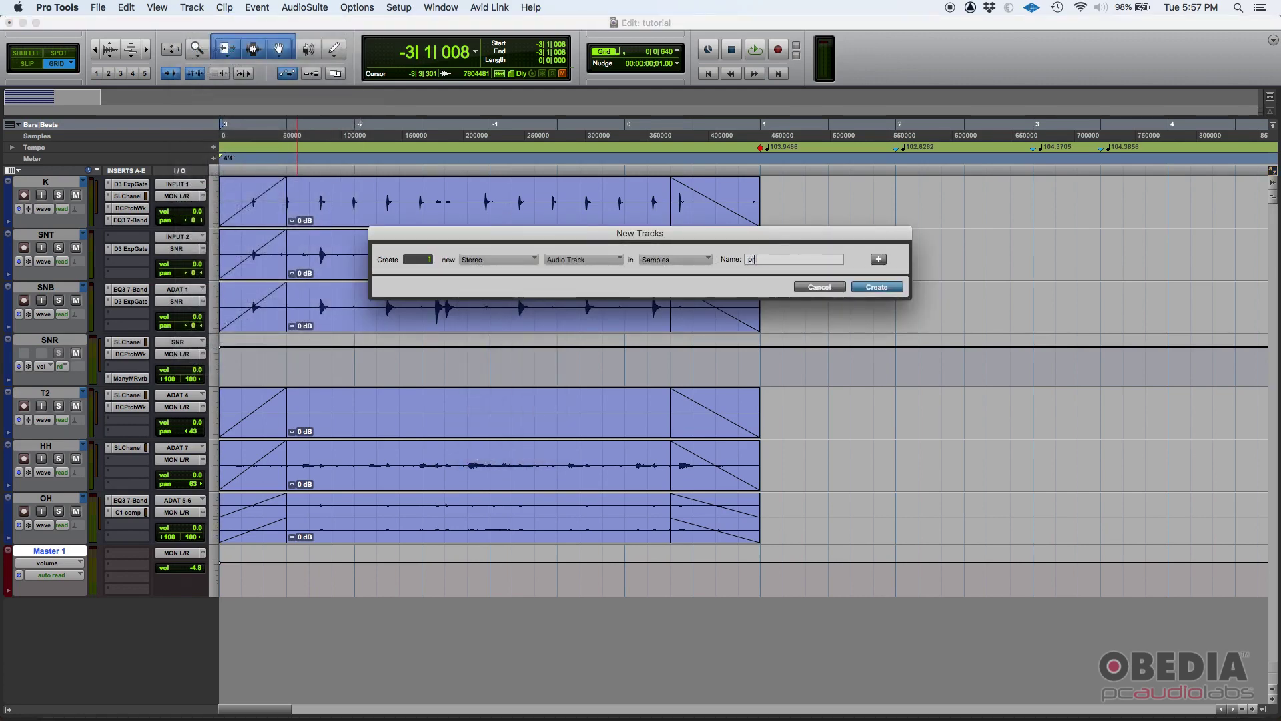
{"action": "key", "text": "BackSpace"}
{"action": "key", "text": "BackSpace"}
{"action": "key", "text": "BackSpace"}
{"action": "key", "text": "BackSpace"}
{"action": "key", "text": "BackSpace"}
{"action": "type", "text": "PRINT"}
{"action": "left_click", "coordinate": [871, 291]}
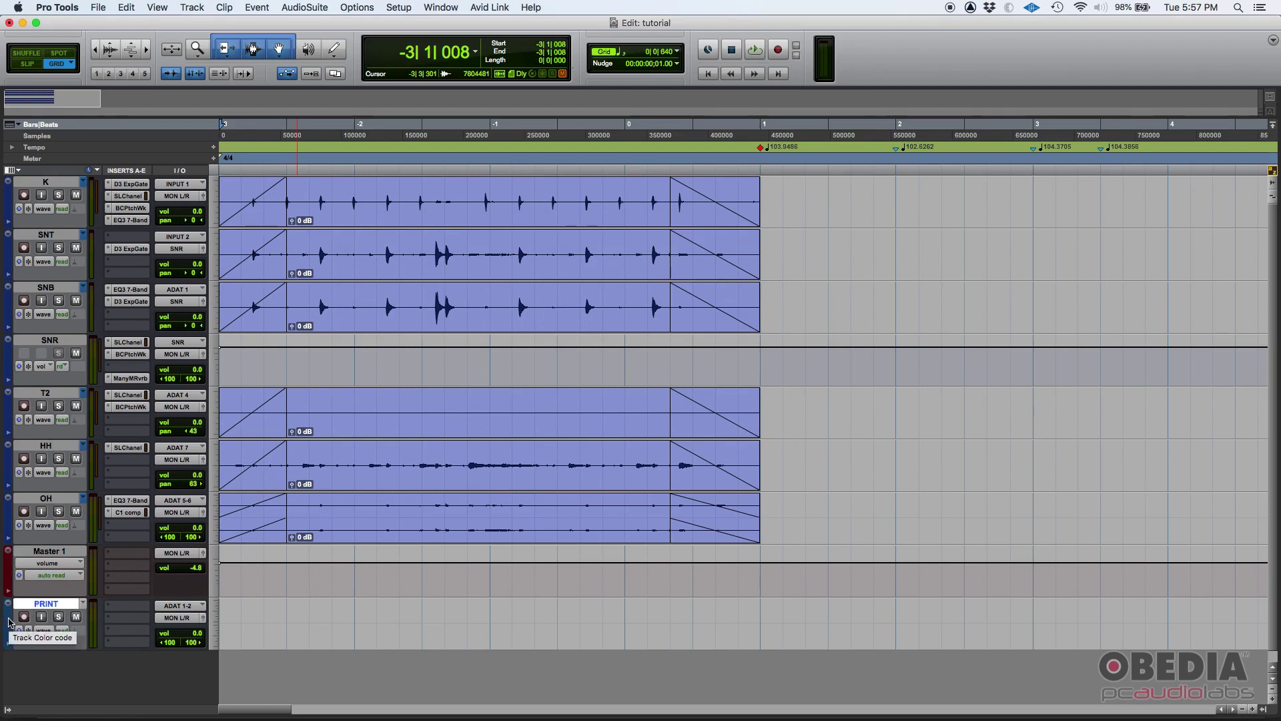
- Colour the PRINT track green from the Color Palette
{"action": "double_click", "coordinate": [7, 622]}
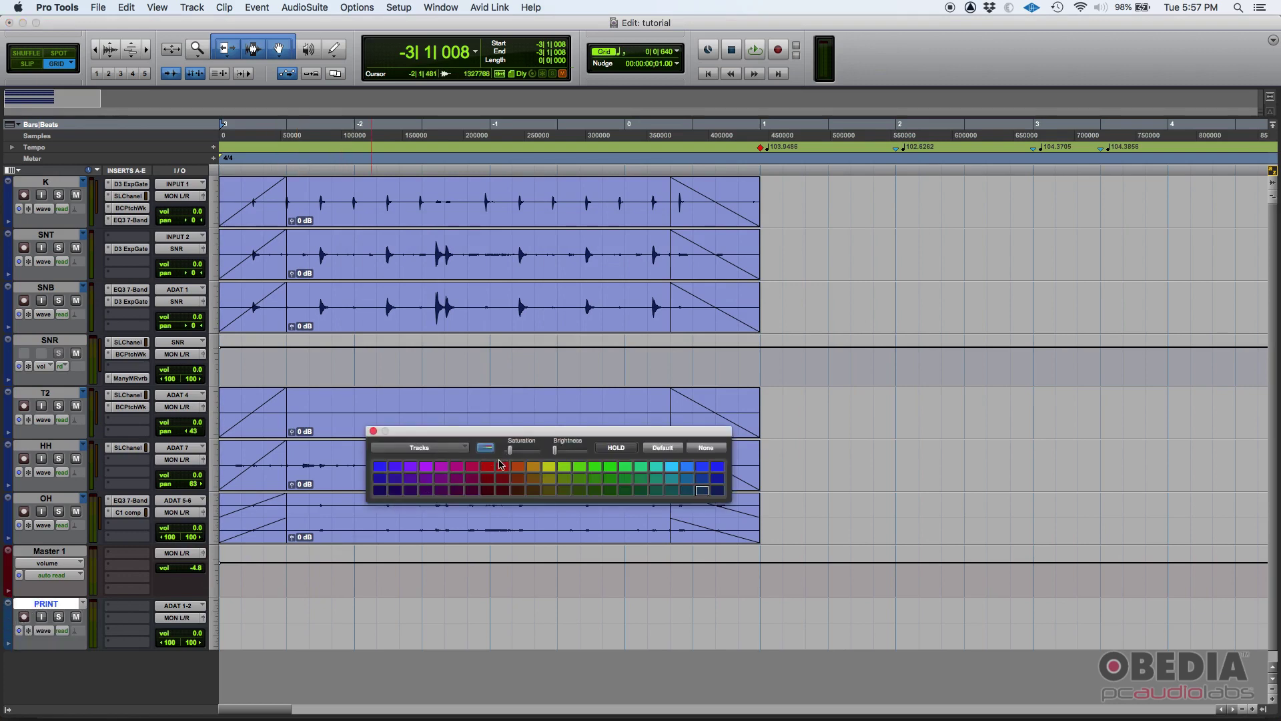
{"action": "left_click", "coordinate": [595, 466]}
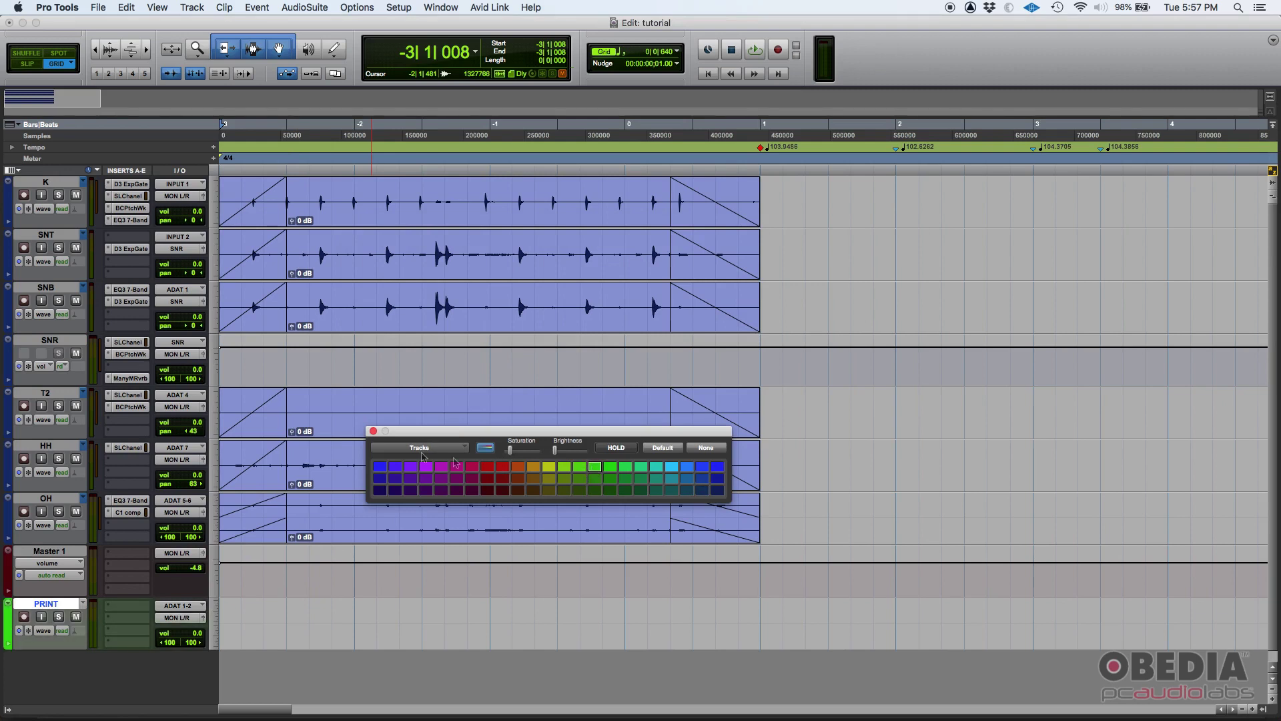
{"action": "left_click", "coordinate": [375, 431]}
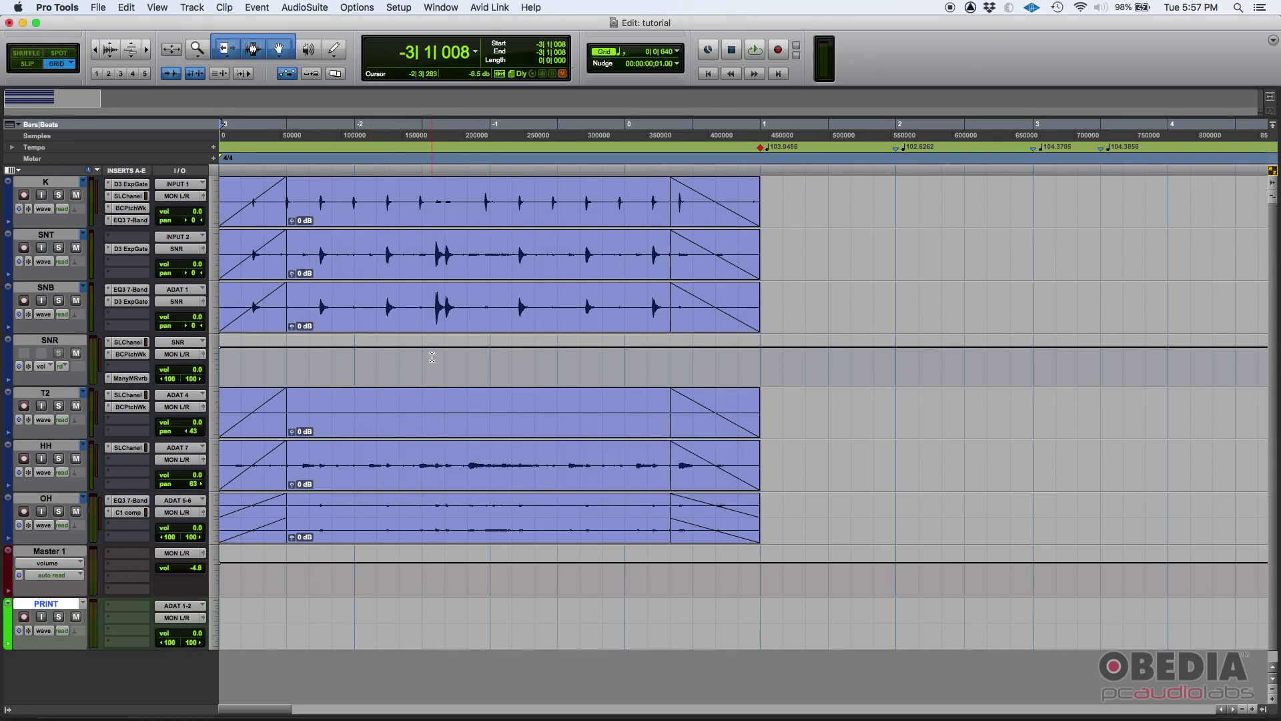
{"action": "left_click", "coordinate": [453, 10]}
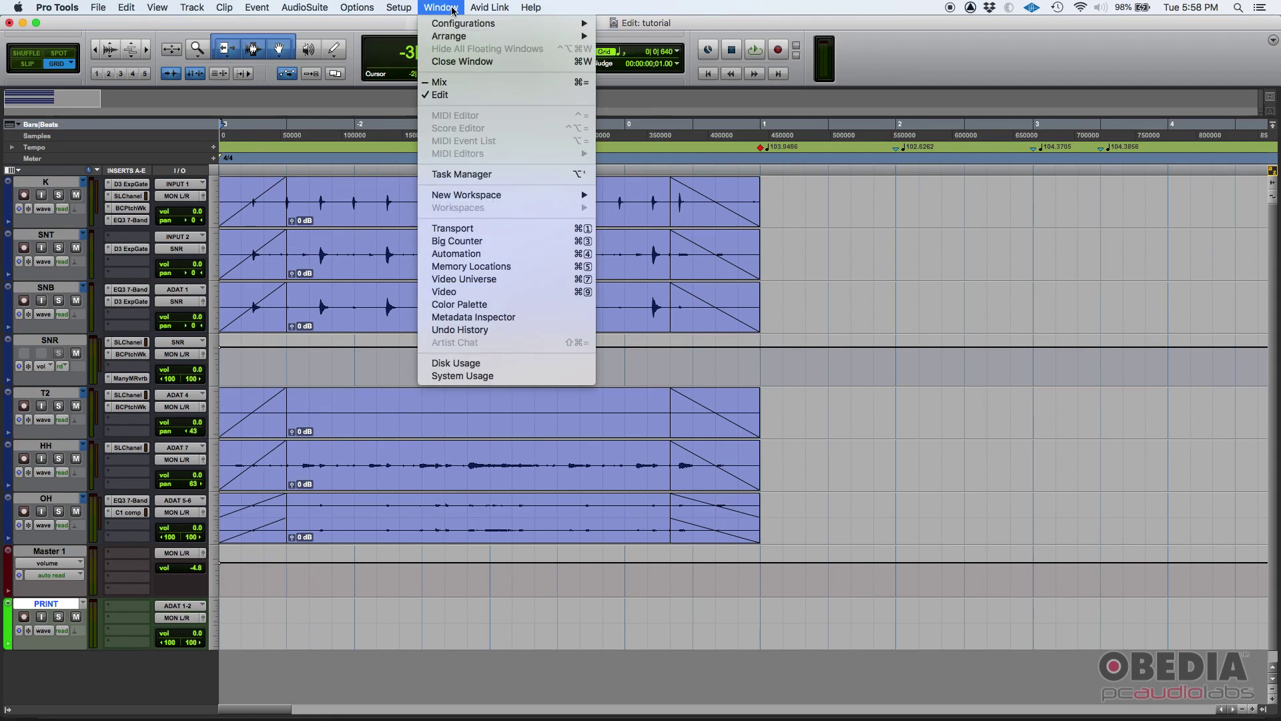
- Switch to the Mix window and select the K, OH, SNB and PRINT strips in turn
{"action": "left_click", "coordinate": [466, 83]}
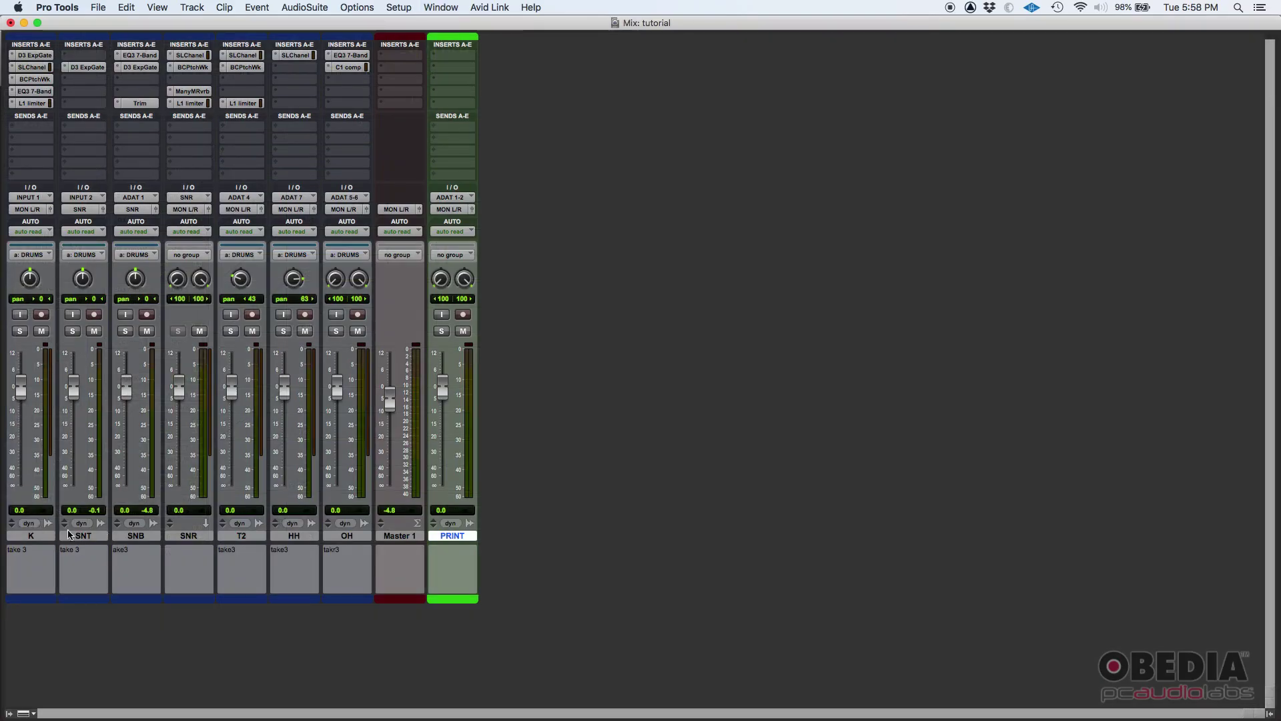
{"action": "left_click", "coordinate": [31, 536]}
{"action": "left_click", "coordinate": [348, 538]}
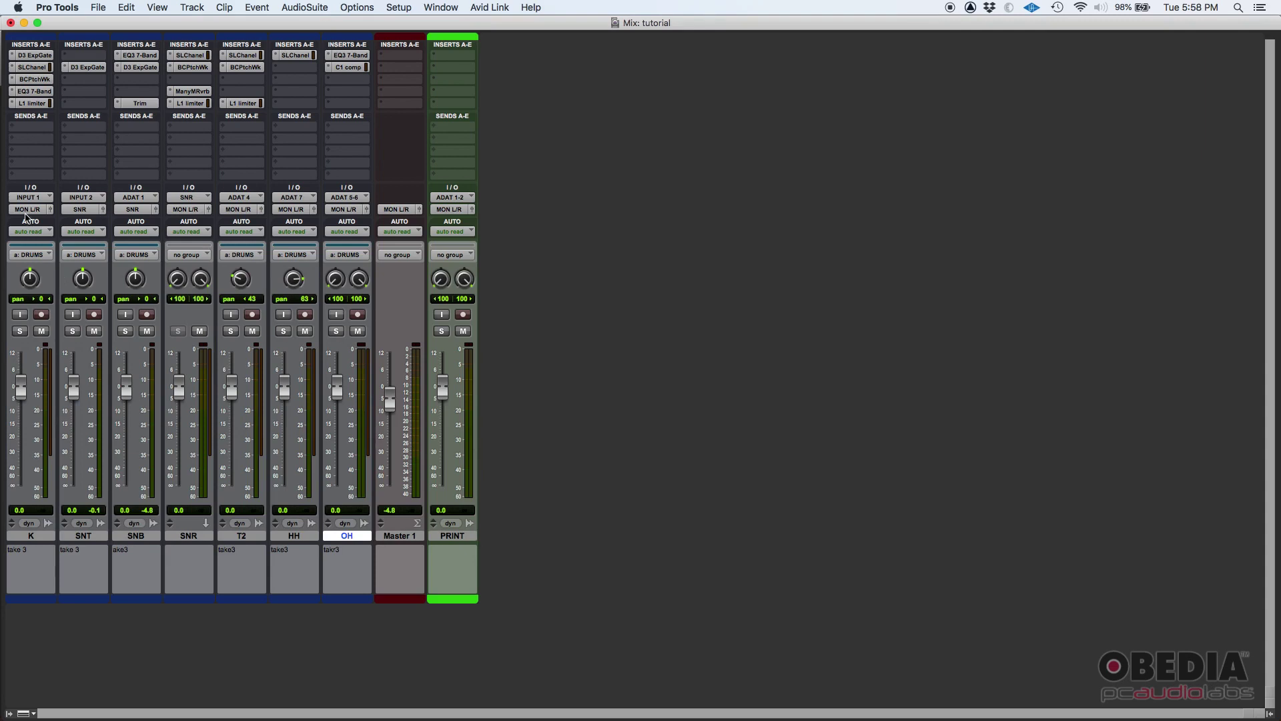
{"action": "left_click", "coordinate": [28, 538]}
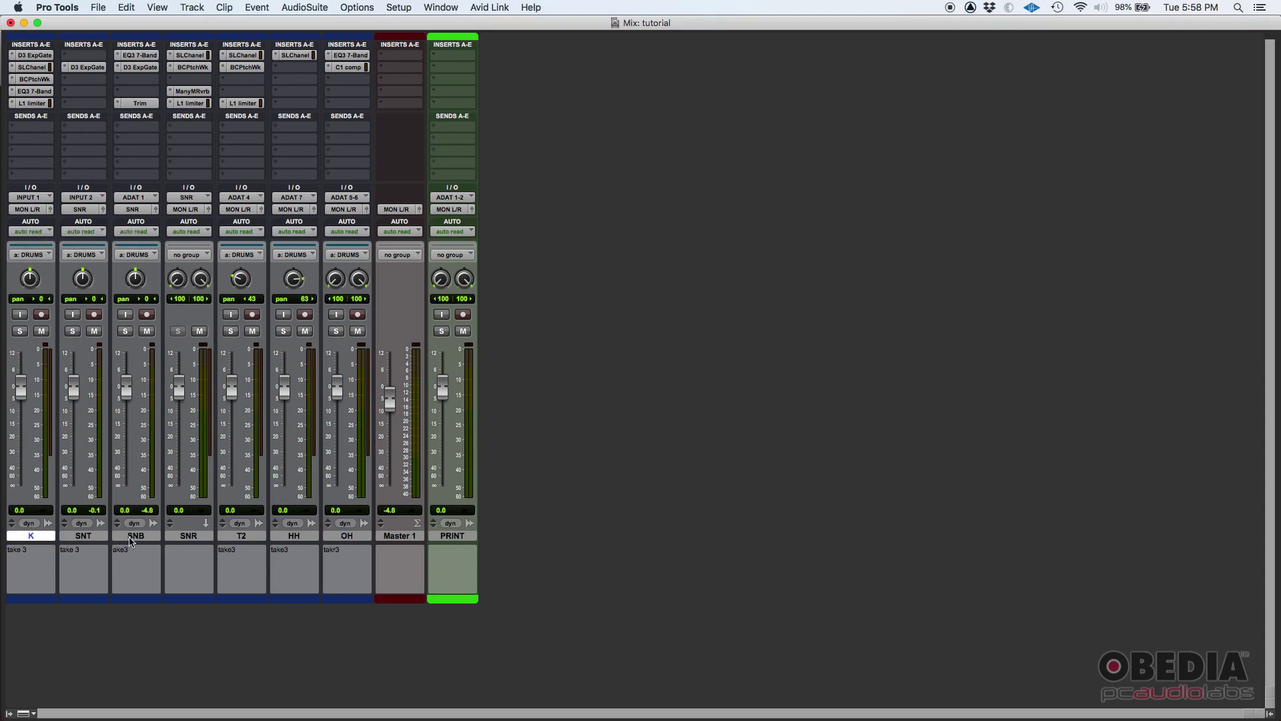
{"action": "left_click", "coordinate": [132, 538]}
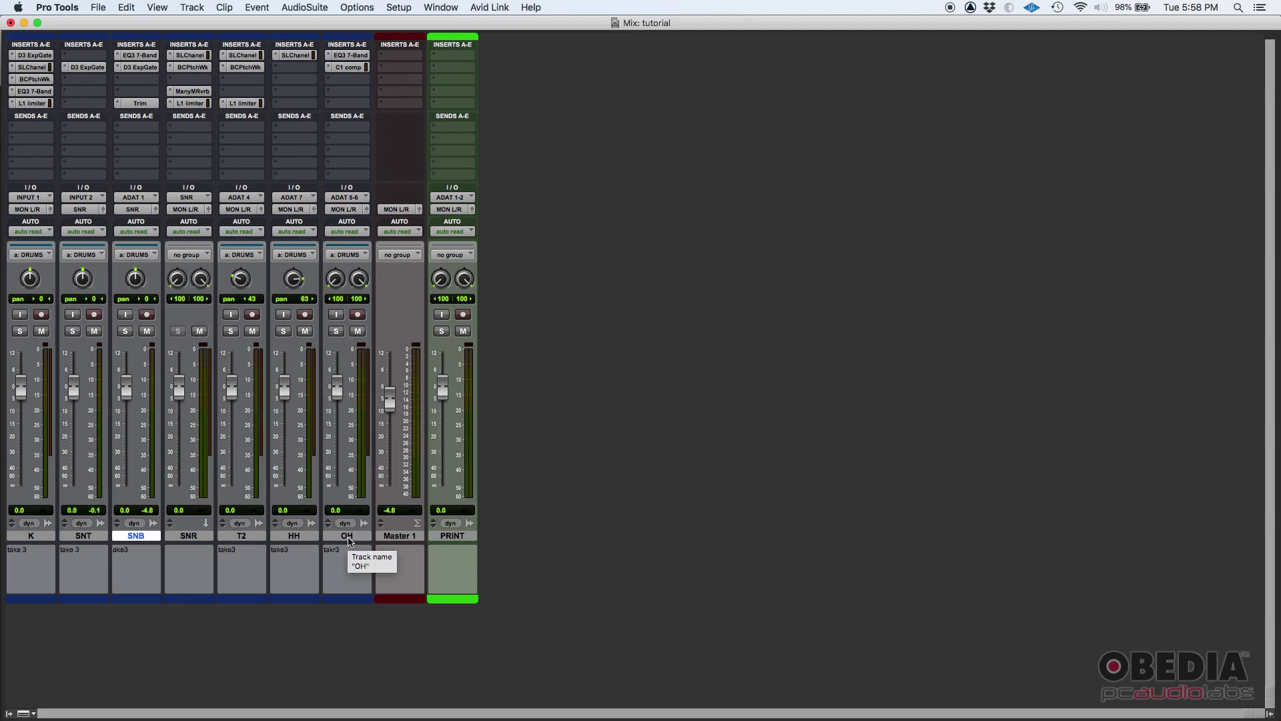
{"action": "left_click", "coordinate": [462, 537]}
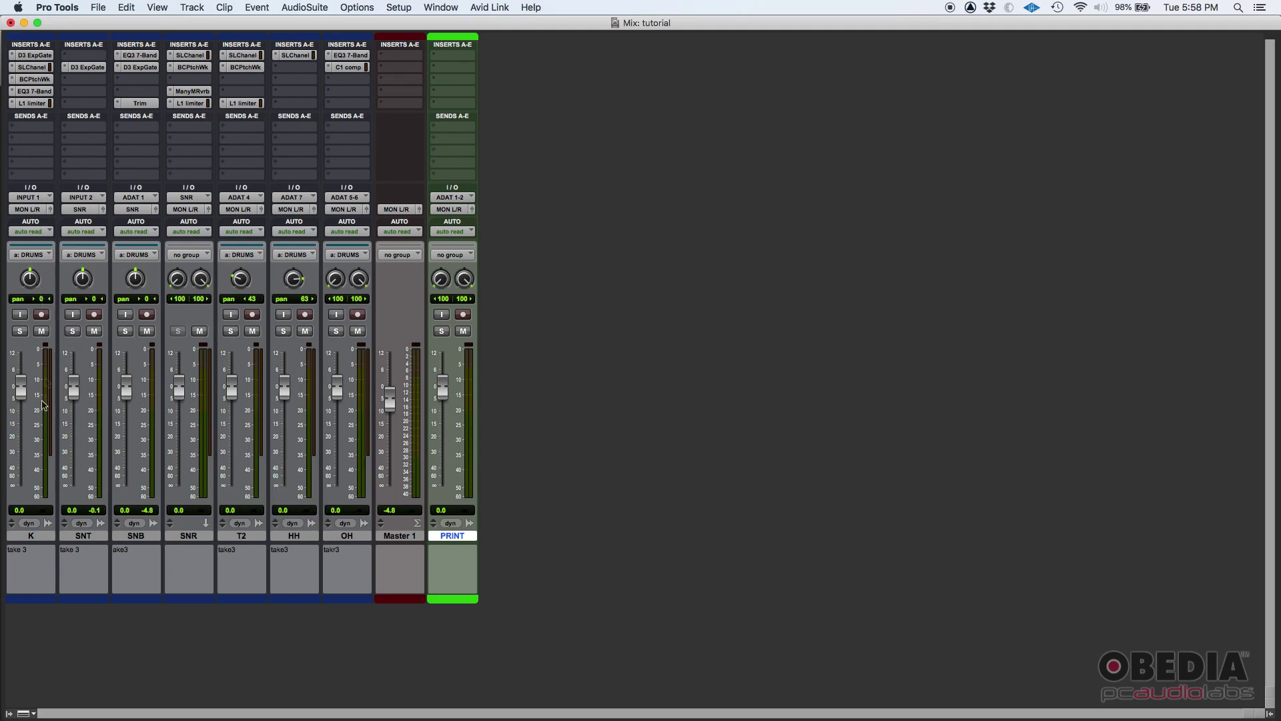
{"action": "left_click", "coordinate": [40, 536]}
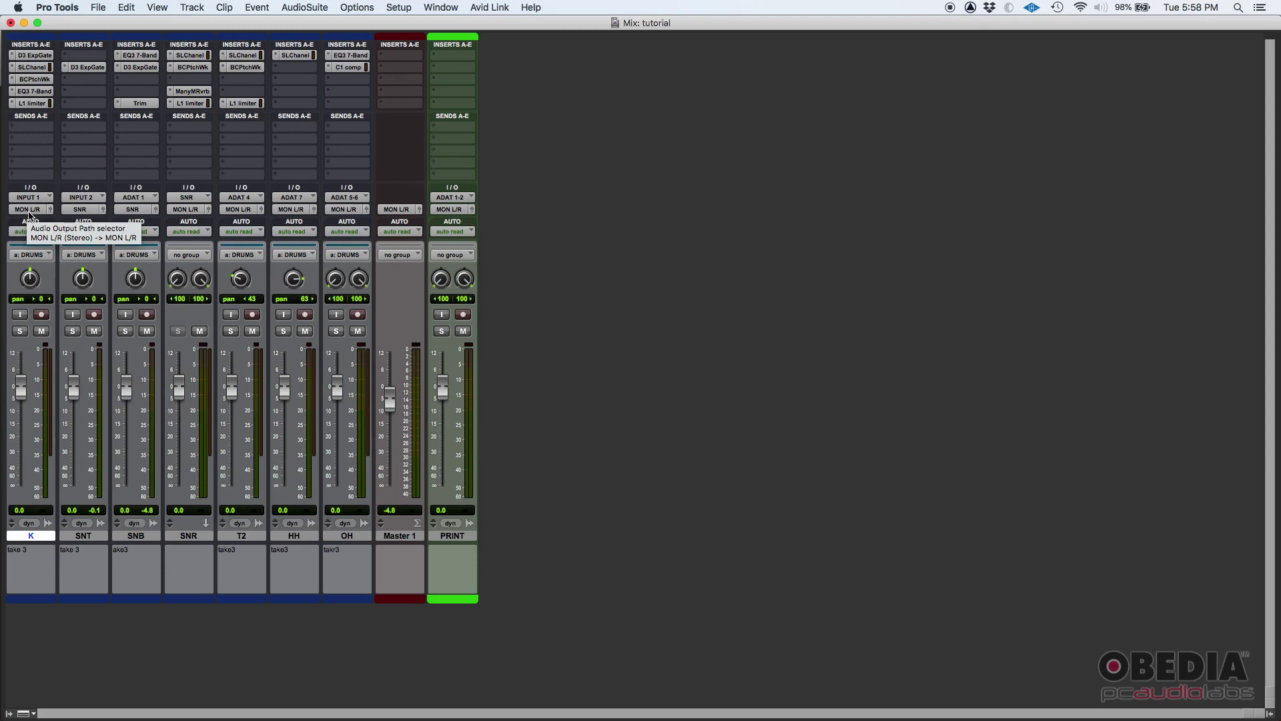
- Route the K and SNR track outputs to Bus 7-8 (Stereo)
{"action": "left_click", "coordinate": [29, 209]}
{"action": "mouse_move", "coordinate": [47, 227]}
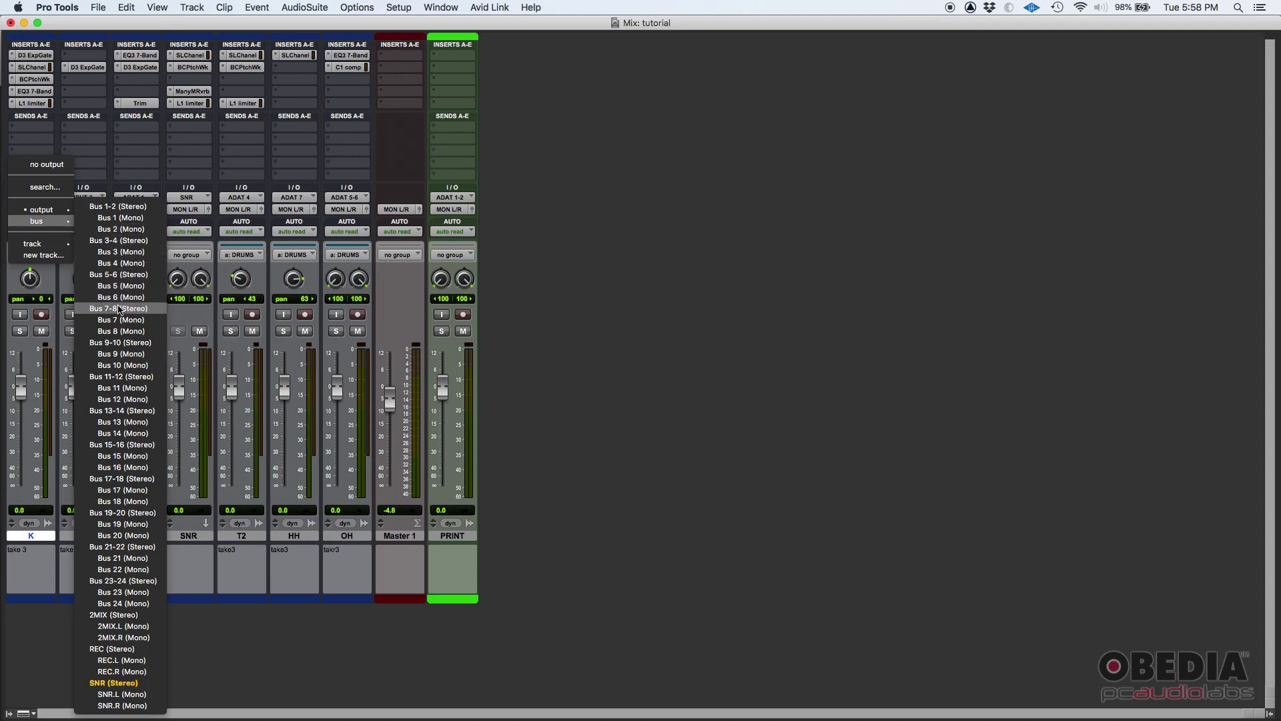
{"action": "left_click", "coordinate": [120, 310]}
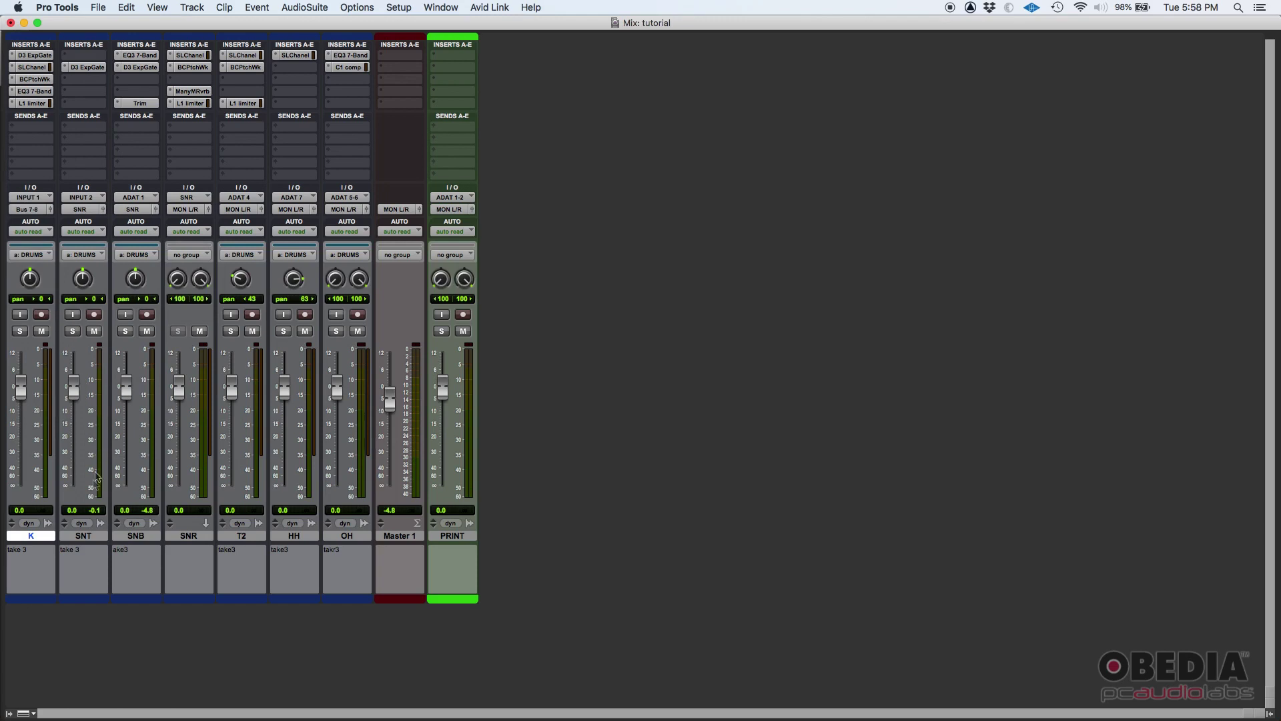
{"action": "left_click", "coordinate": [88, 537]}
{"action": "left_click", "coordinate": [143, 538]}
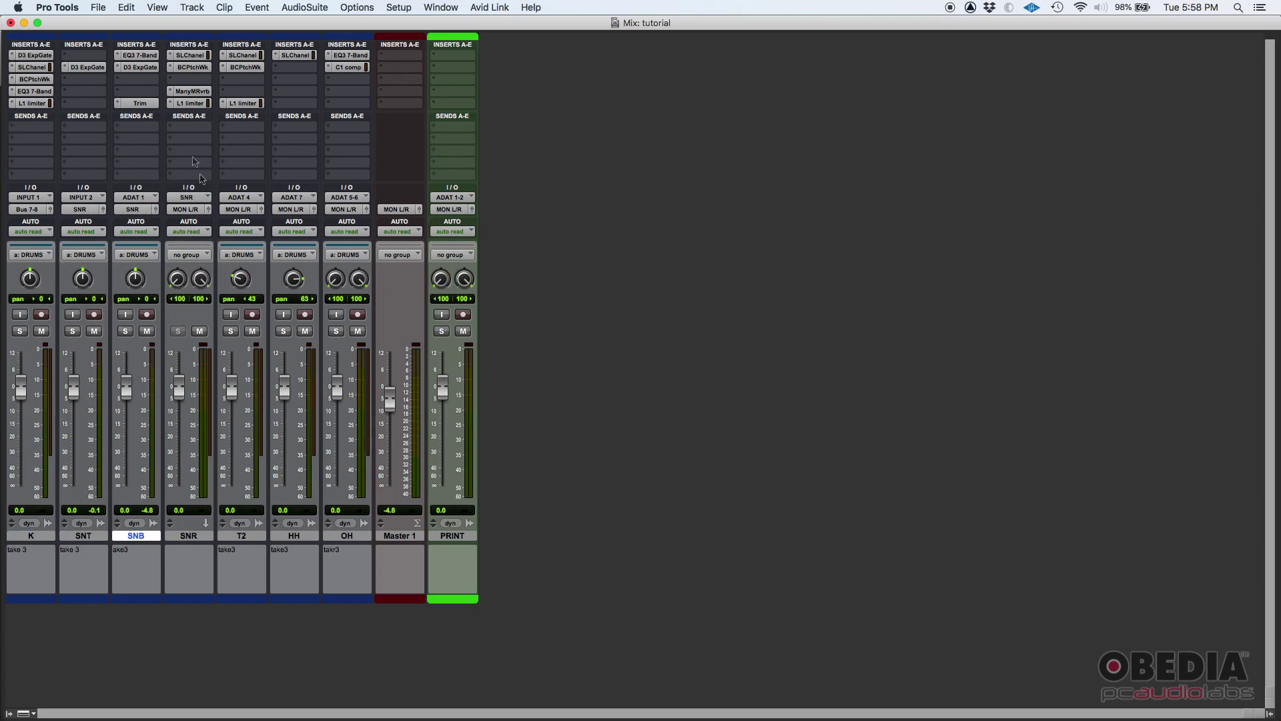
{"action": "left_click", "coordinate": [190, 538]}
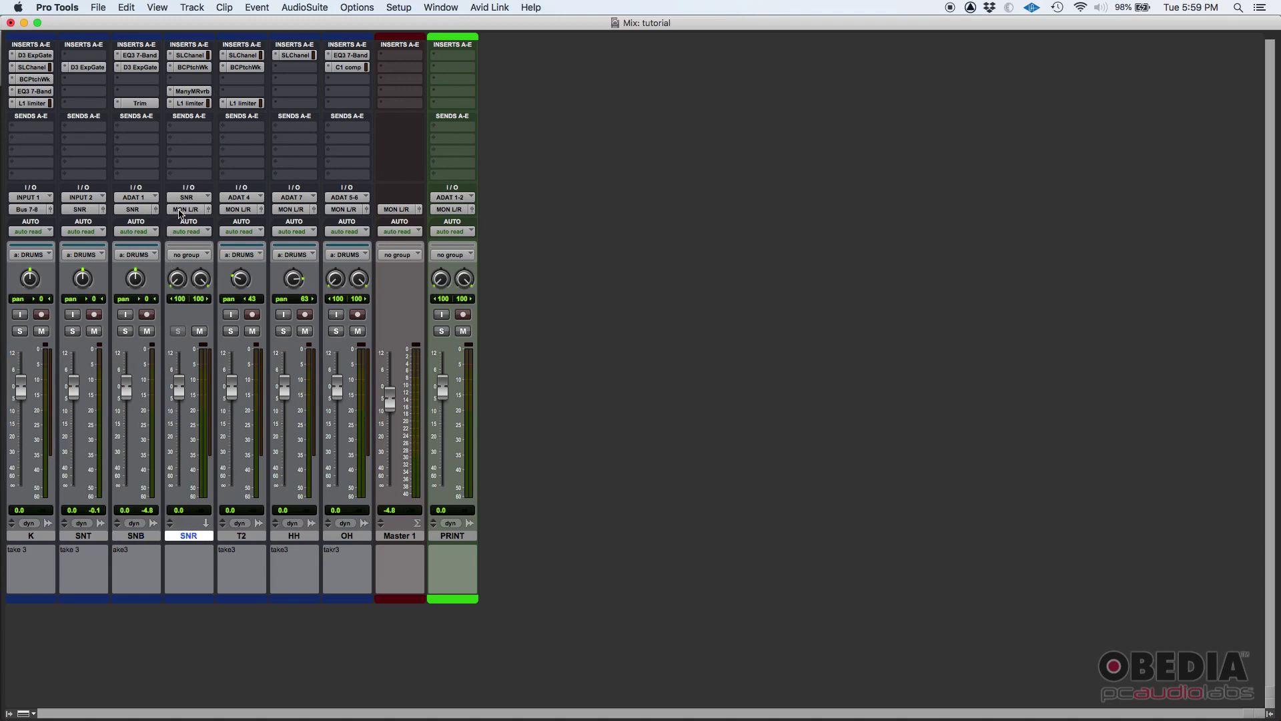
{"action": "left_click", "coordinate": [180, 211]}
{"action": "mouse_move", "coordinate": [200, 221]}
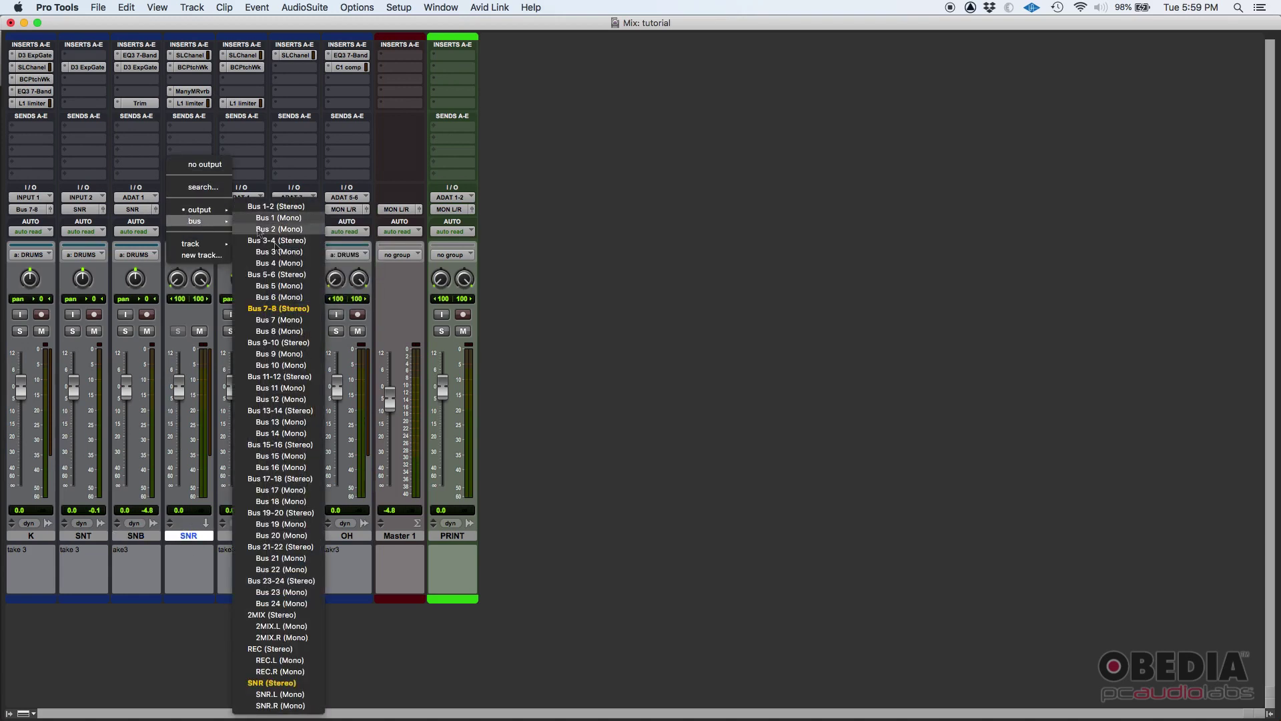
{"action": "left_click", "coordinate": [280, 309]}
- Route the T2 and HH track outputs to Bus 7-8
{"action": "left_click", "coordinate": [252, 538]}
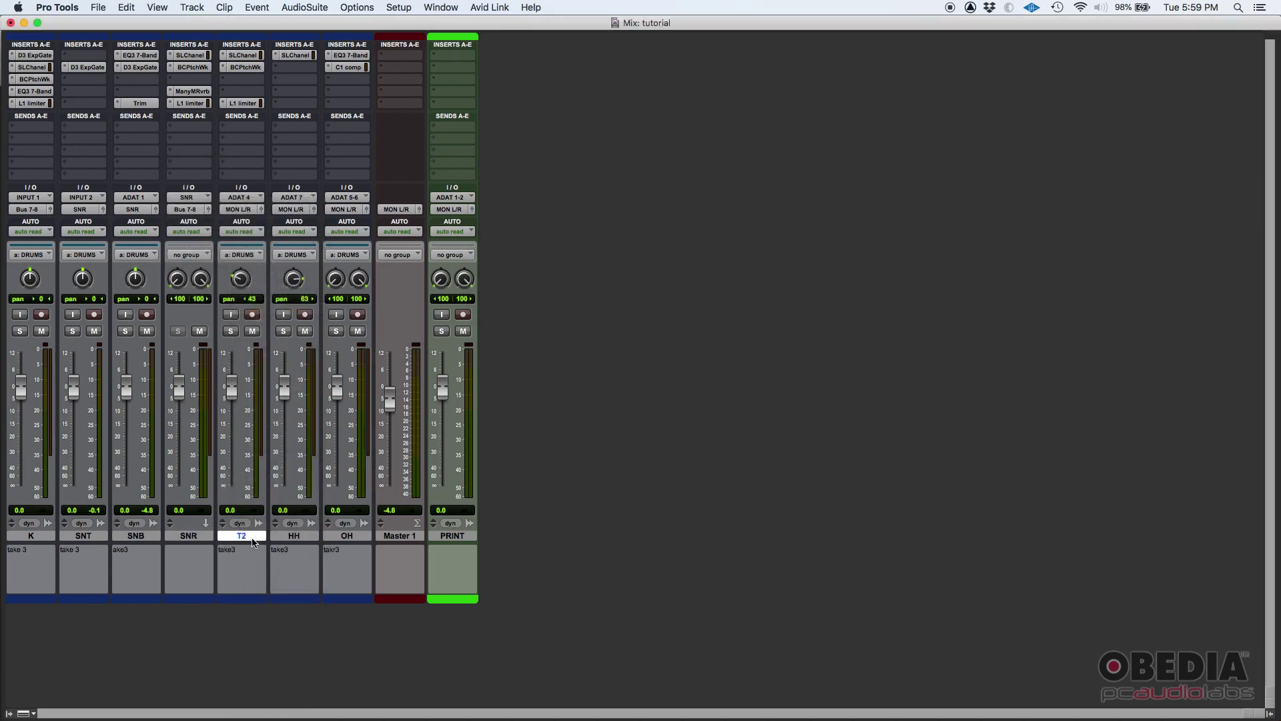
{"action": "left_click", "coordinate": [242, 211]}
{"action": "mouse_move", "coordinate": [252, 211]}
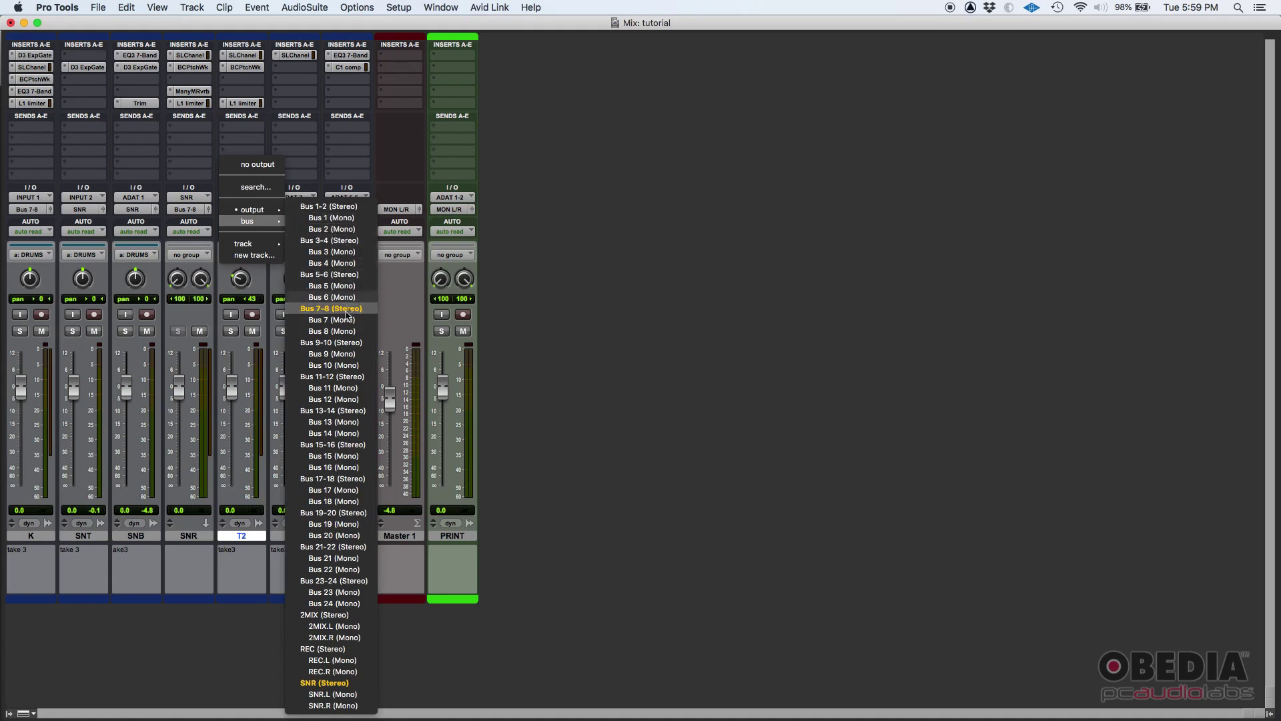
{"action": "left_click", "coordinate": [299, 542]}
{"action": "left_click", "coordinate": [299, 537]}
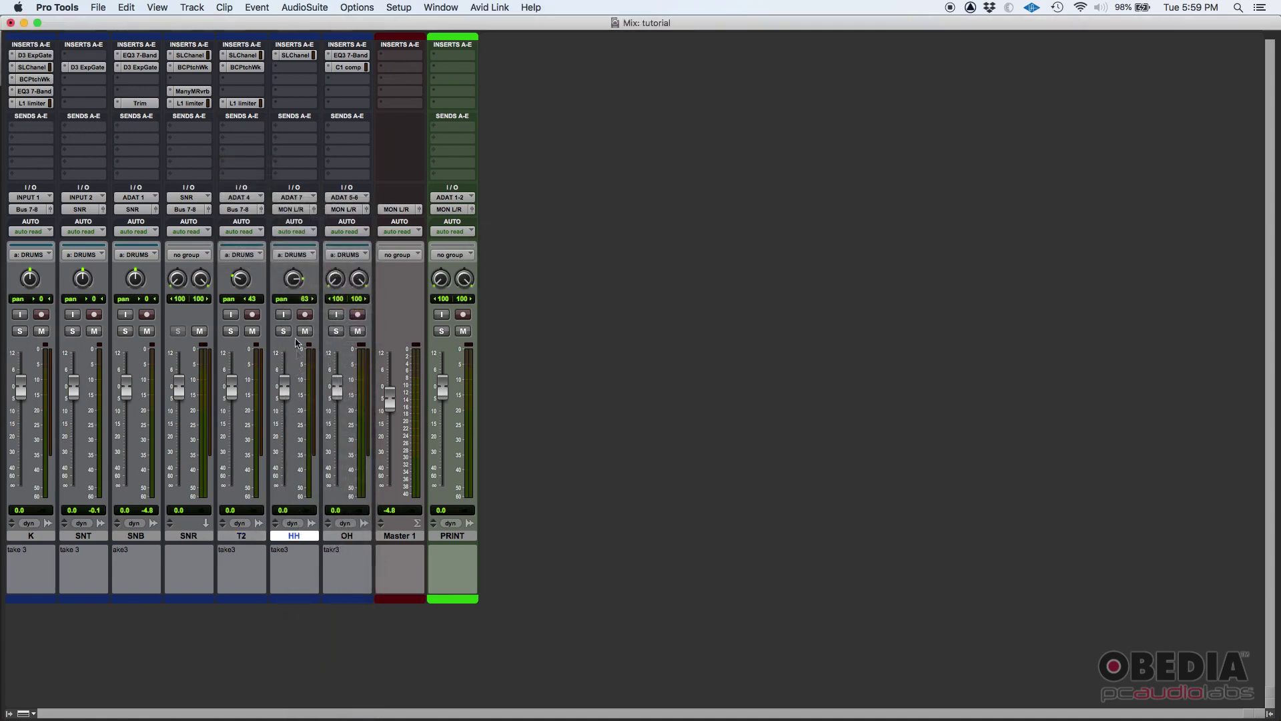
{"action": "left_click", "coordinate": [297, 213]}
{"action": "mouse_move", "coordinate": [306, 221]}
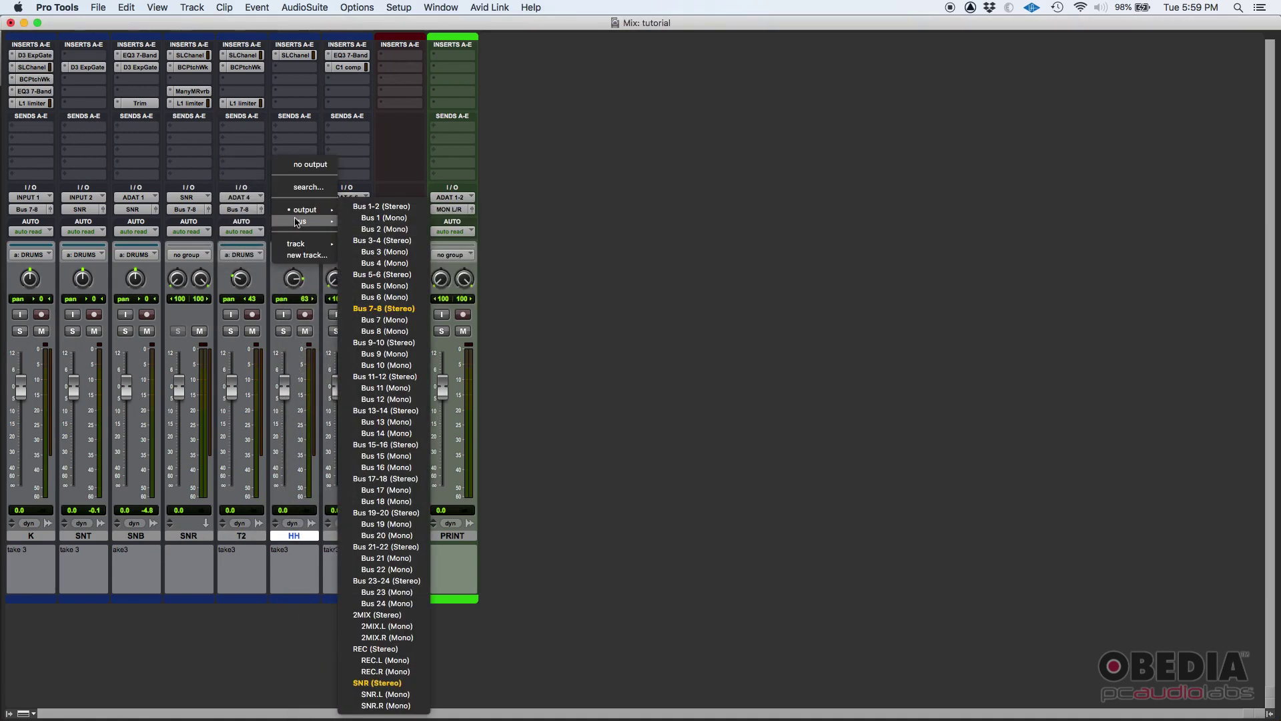
{"action": "left_click", "coordinate": [371, 307]}
- Route the OH output to Bus 7-8 and select the PRINT track
{"action": "left_click", "coordinate": [347, 535]}
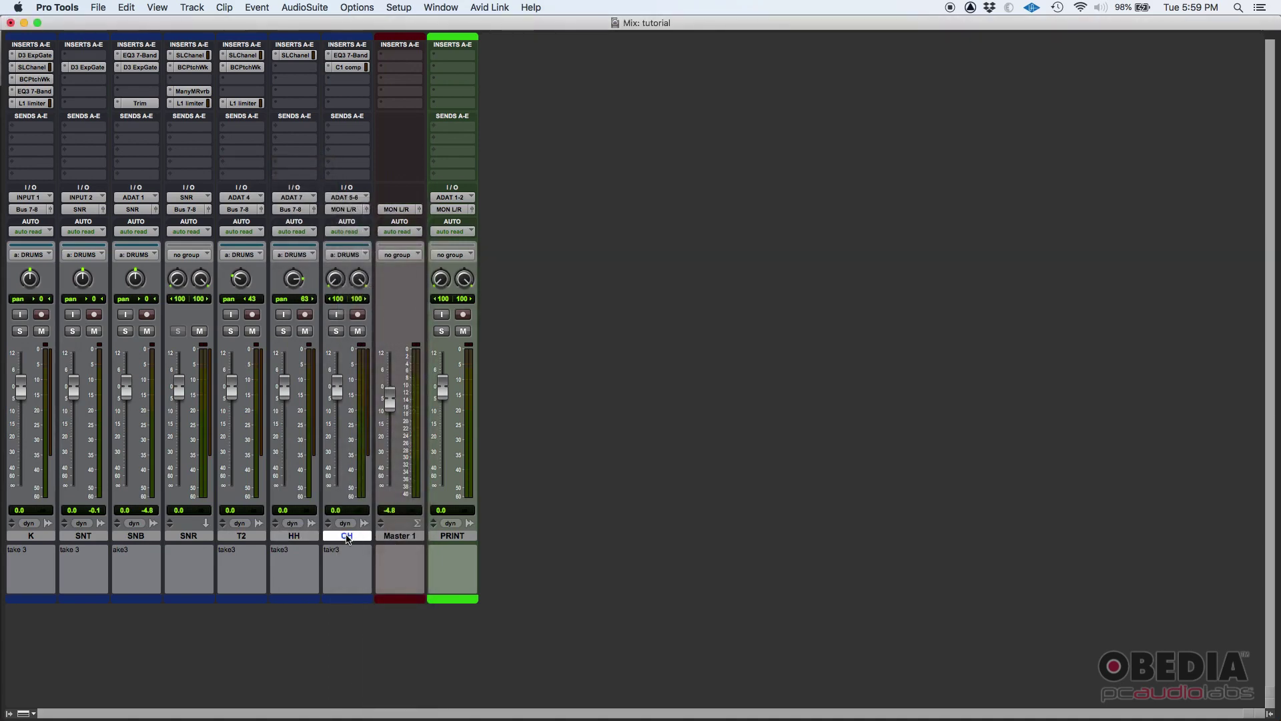
{"action": "left_click", "coordinate": [344, 209]}
{"action": "mouse_move", "coordinate": [353, 220]}
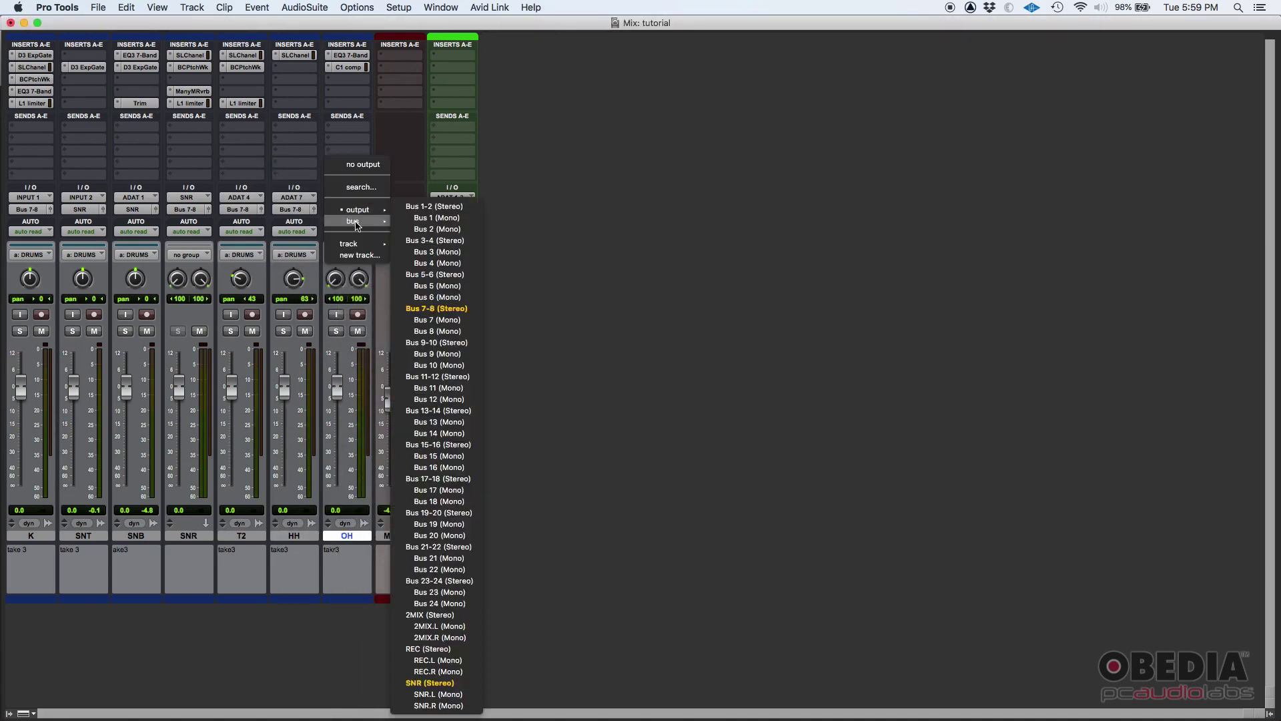
{"action": "left_click", "coordinate": [449, 308]}
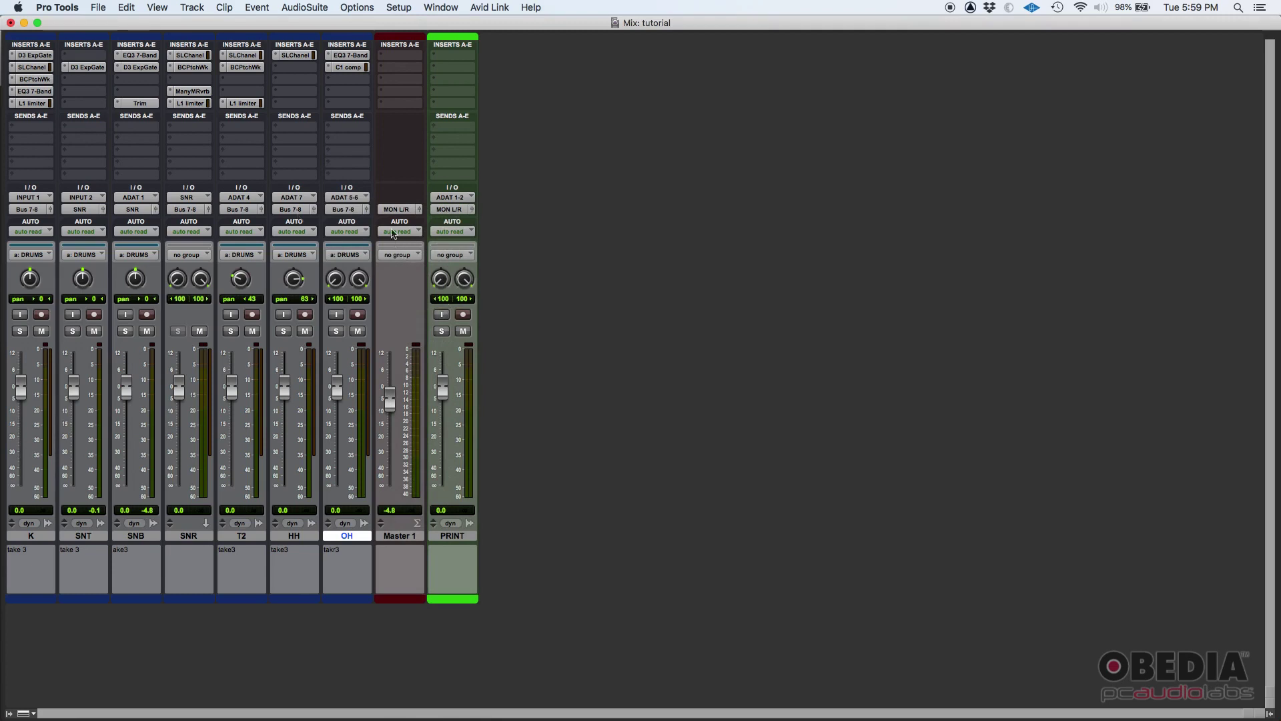
{"action": "left_click", "coordinate": [457, 538]}
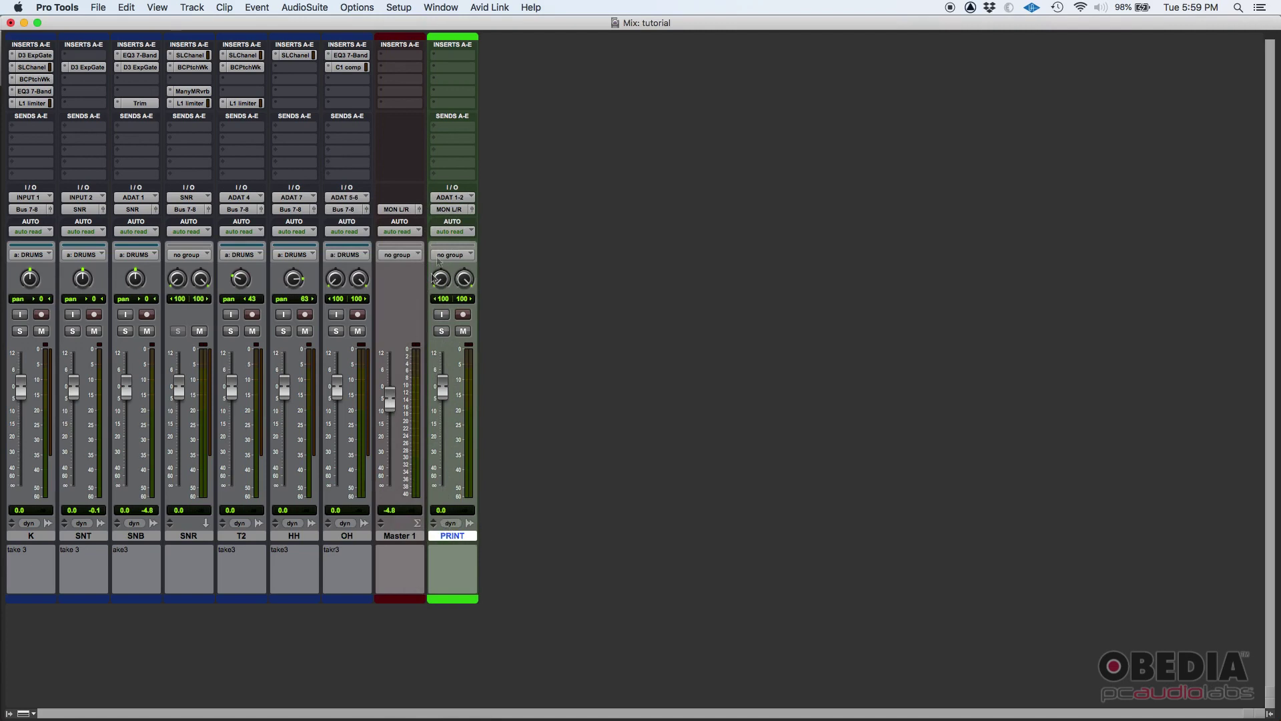
- Set the PRINT track's input to Bus 7-8 (Stereo) and arm it for recording
{"action": "left_click", "coordinate": [447, 200]}
{"action": "mouse_move", "coordinate": [467, 209]}
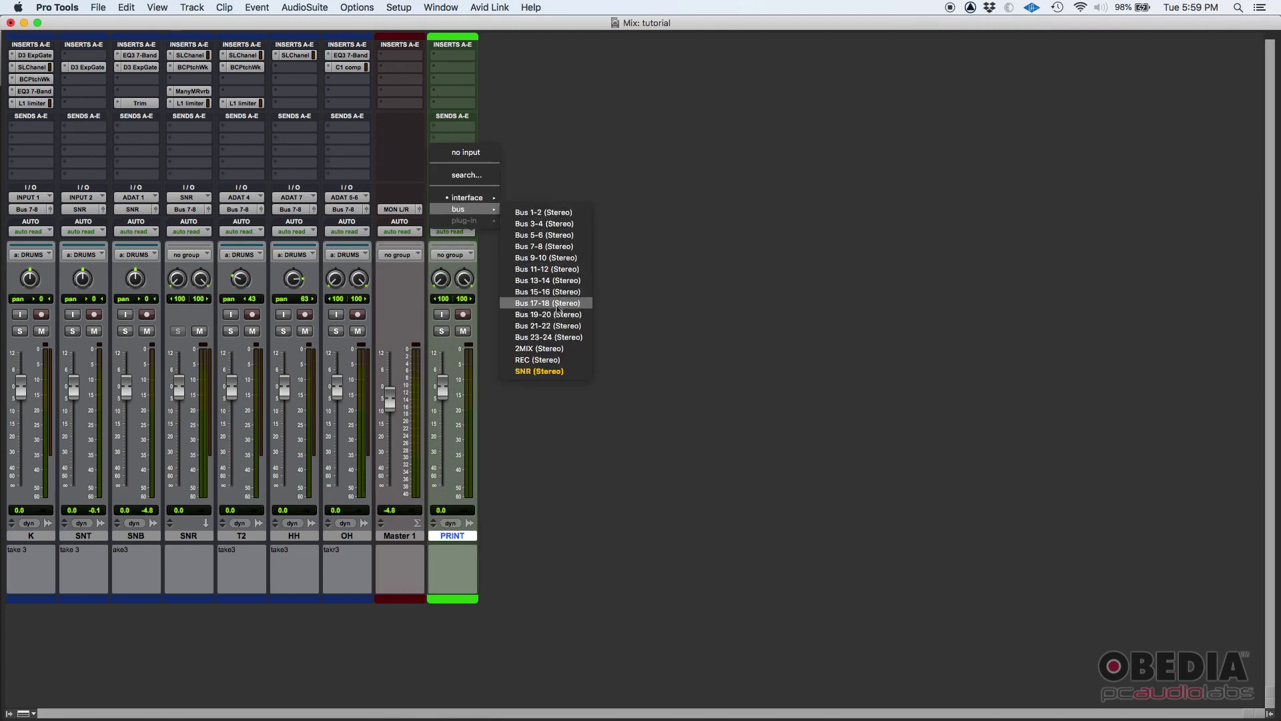
{"action": "left_click", "coordinate": [554, 247]}
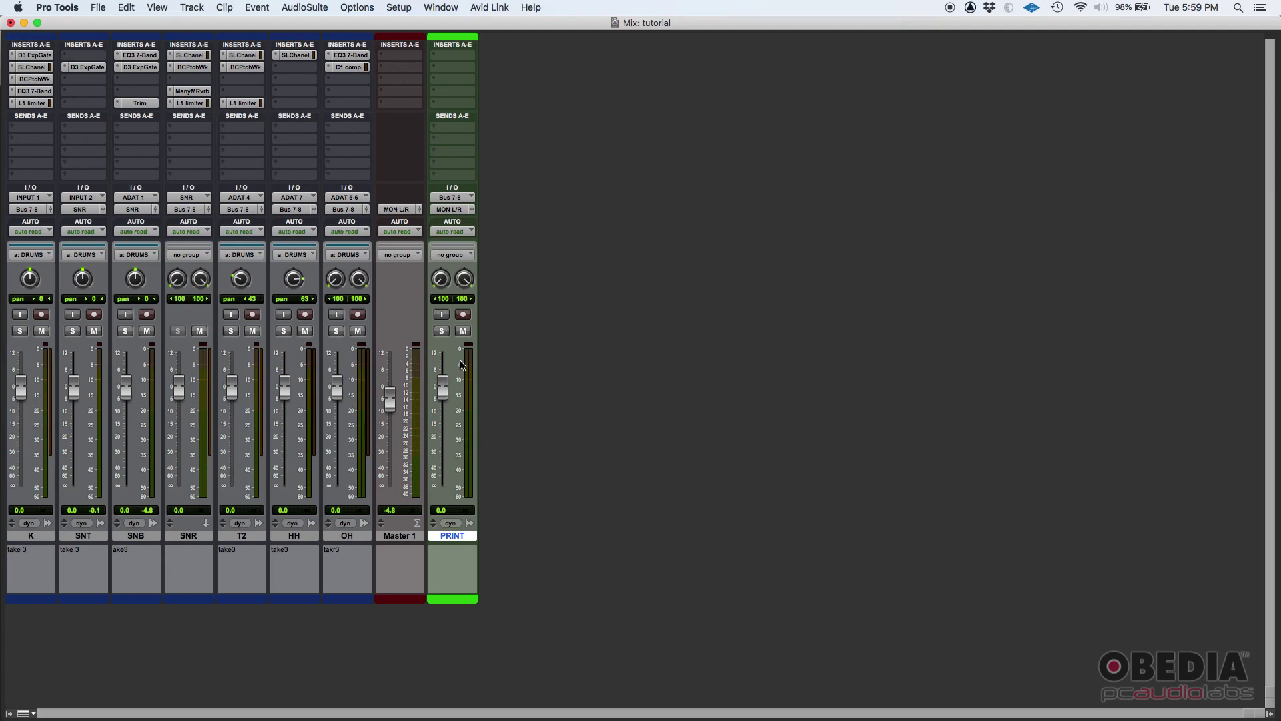
{"action": "left_click", "coordinate": [466, 315]}
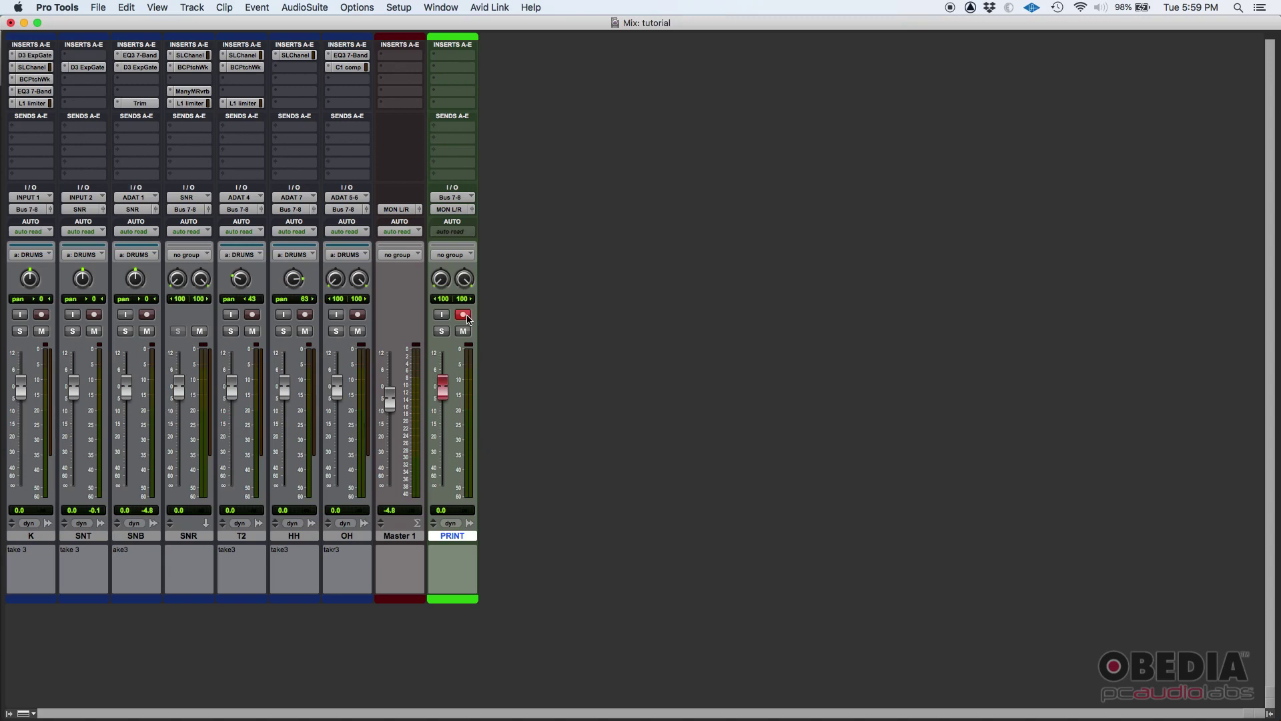
- Switch to the Edit window, enable transport recording, and start recording
{"action": "left_click", "coordinate": [440, 7]}
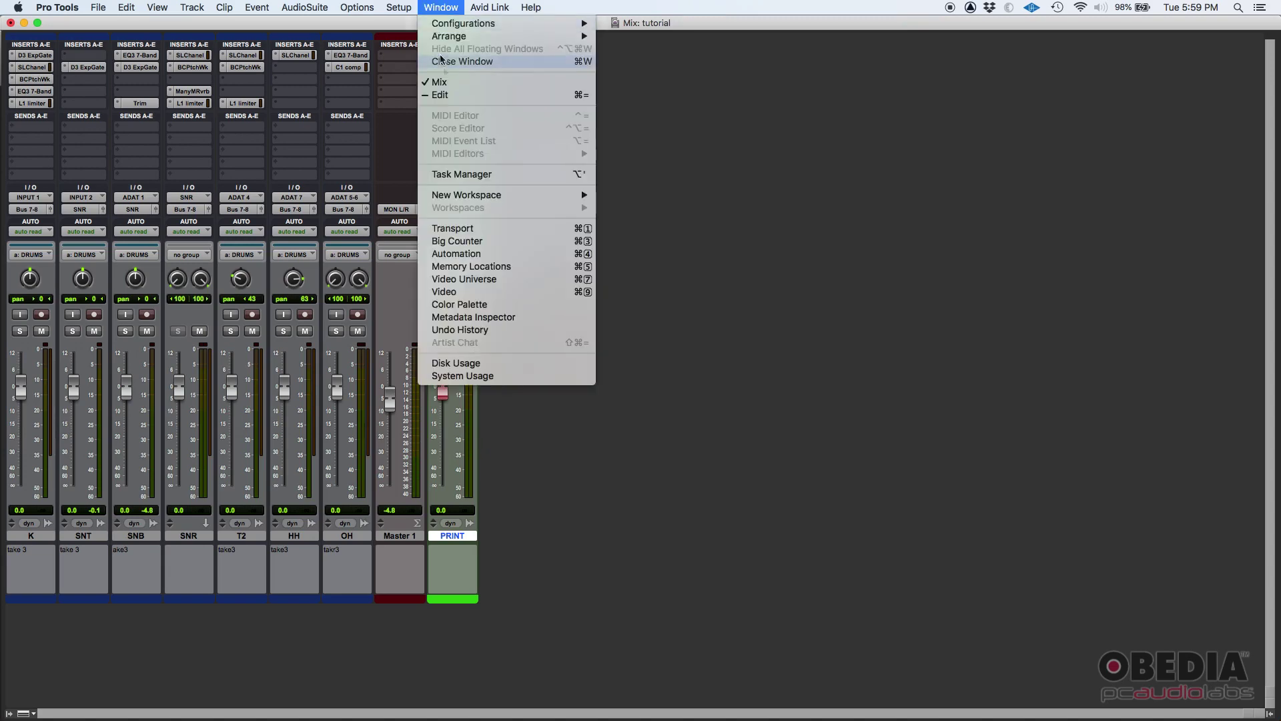
{"action": "left_click", "coordinate": [441, 95]}
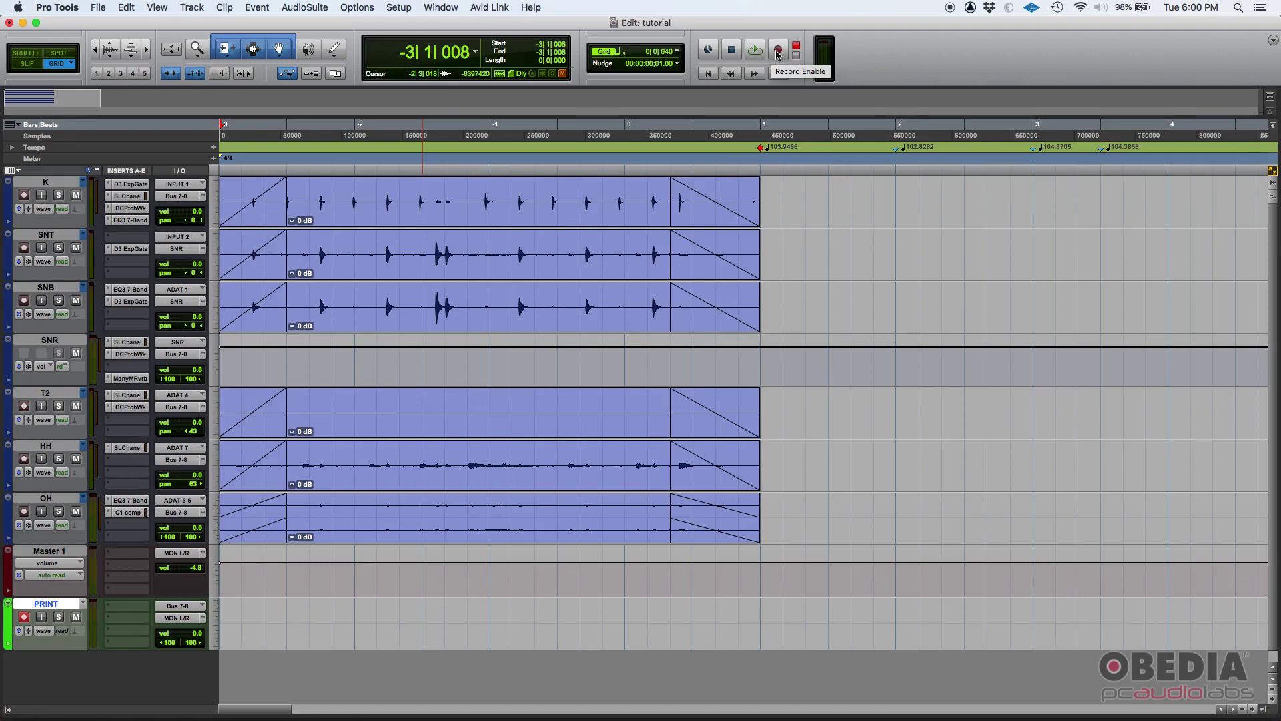
{"action": "left_click", "coordinate": [778, 52]}
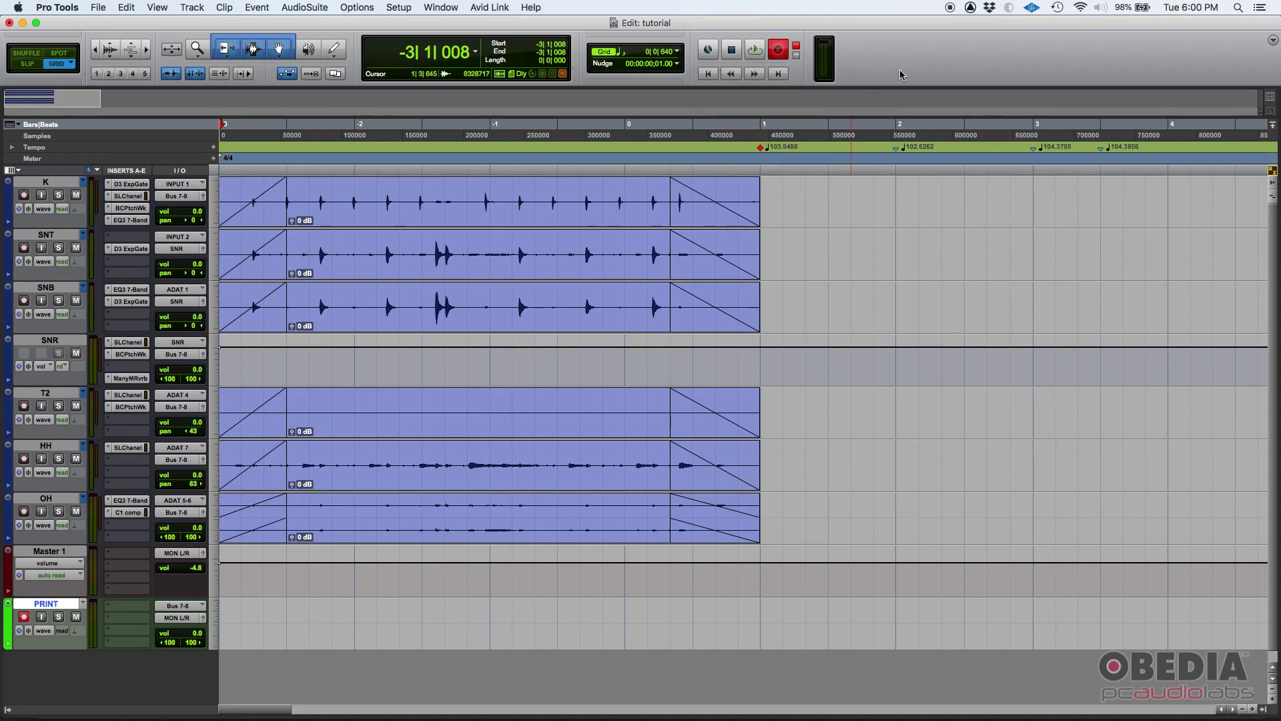
{"action": "key", "text": "space"}
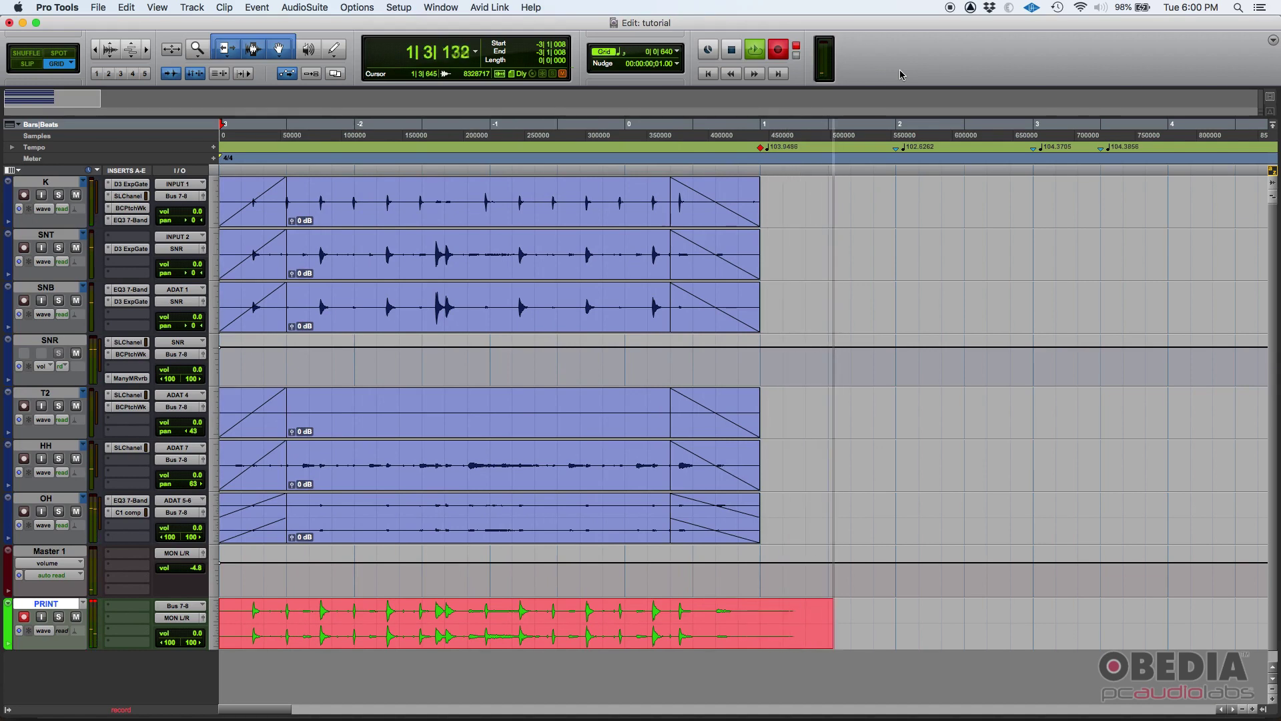
- Stop recording and drag the PRINT track's bottom edge to enlarge it
{"action": "key", "text": "space"}
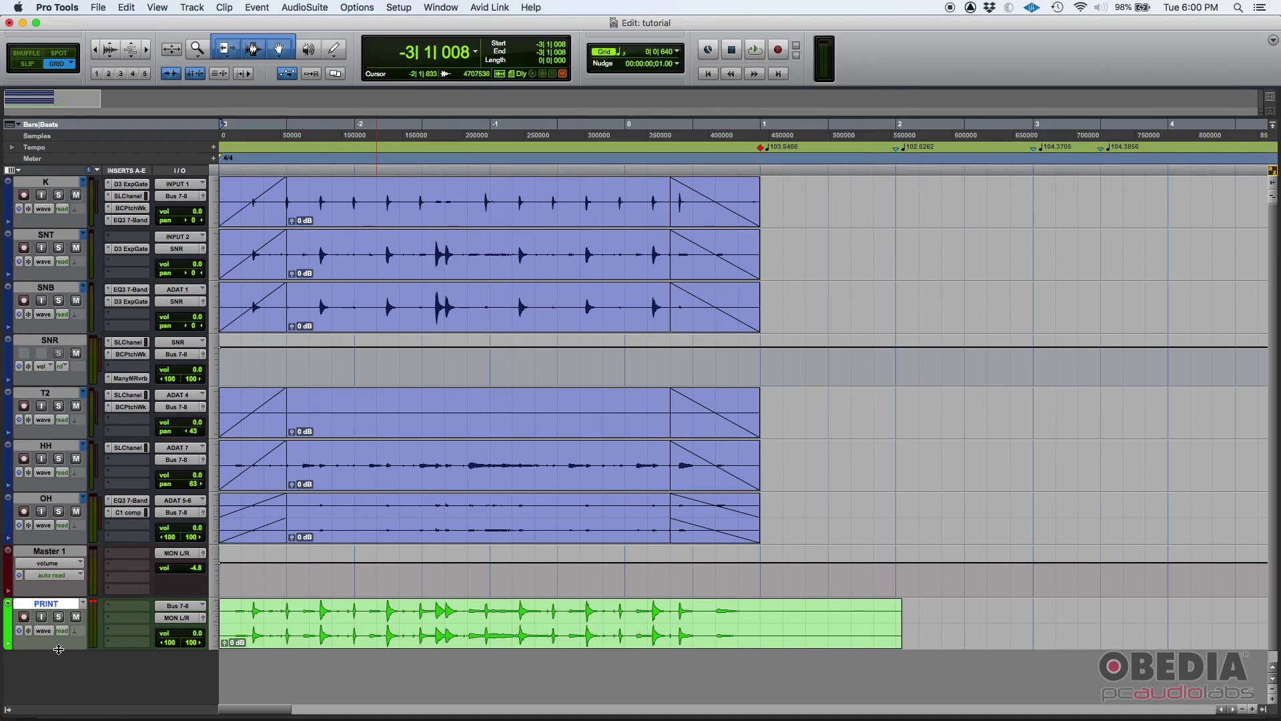
{"action": "left_click_drag", "start_coordinate": [58, 648], "coordinate": [60, 701]}
- Solo the PRINT track and play back the recorded drum mix
{"action": "scroll", "coordinate": [157, 640], "scroll_direction": "down", "scroll_amount": 3}
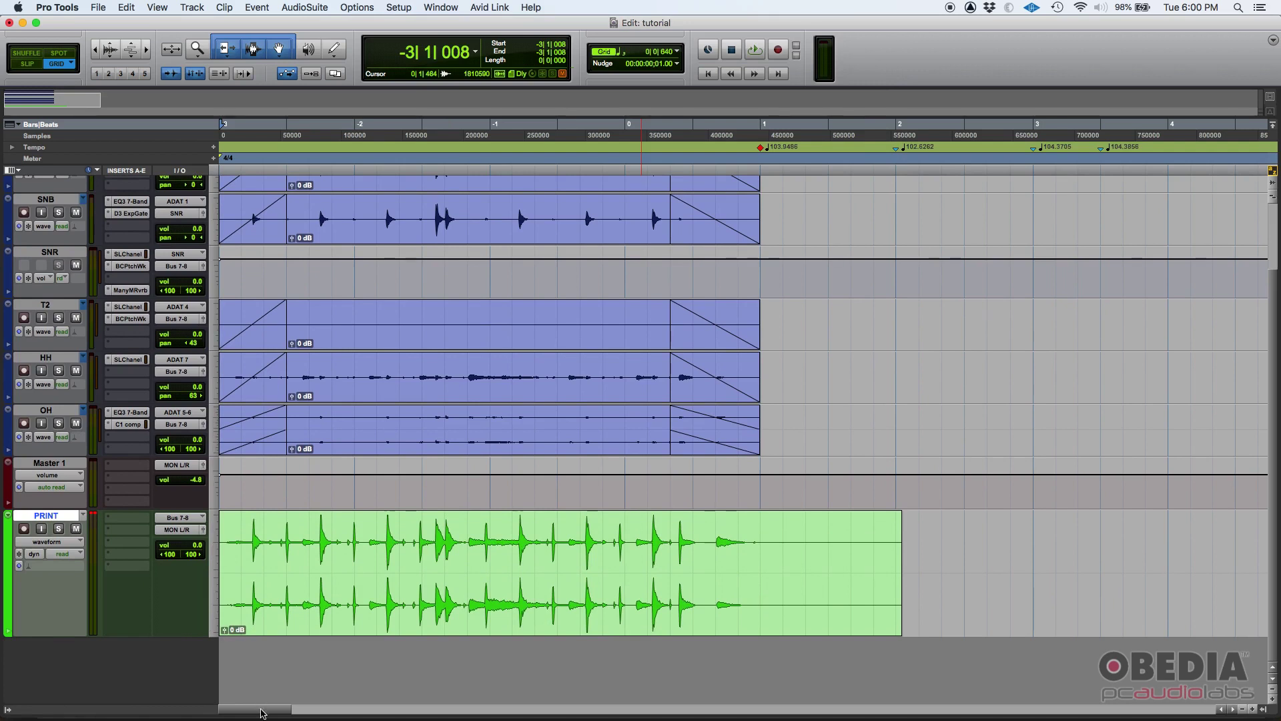
{"action": "left_click", "coordinate": [59, 529]}
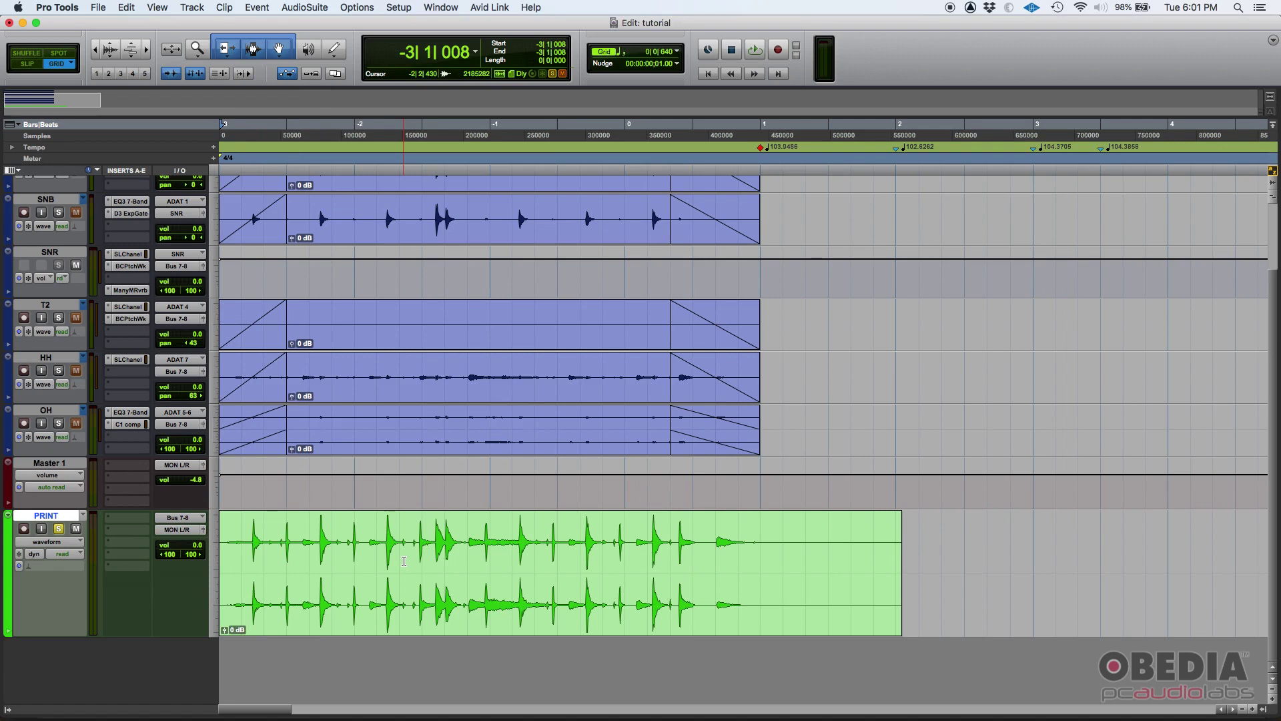
{"action": "key", "text": "space"}
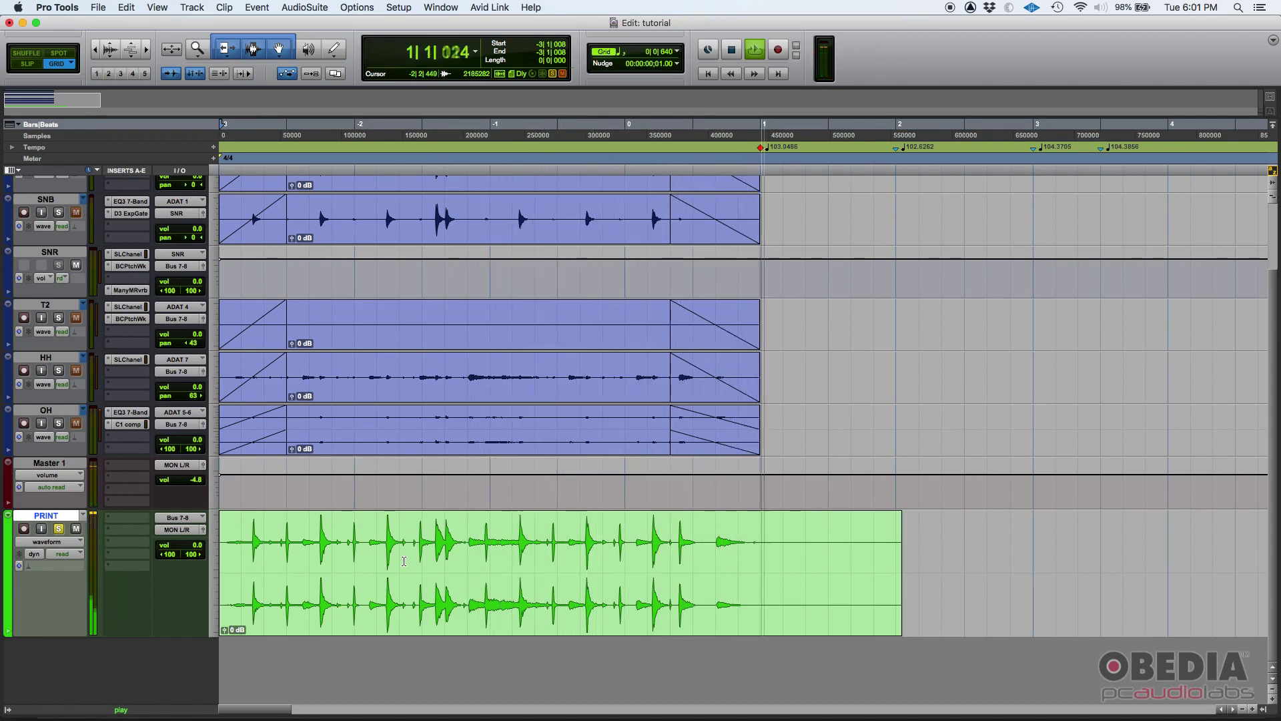
{"action": "key", "text": "space"}
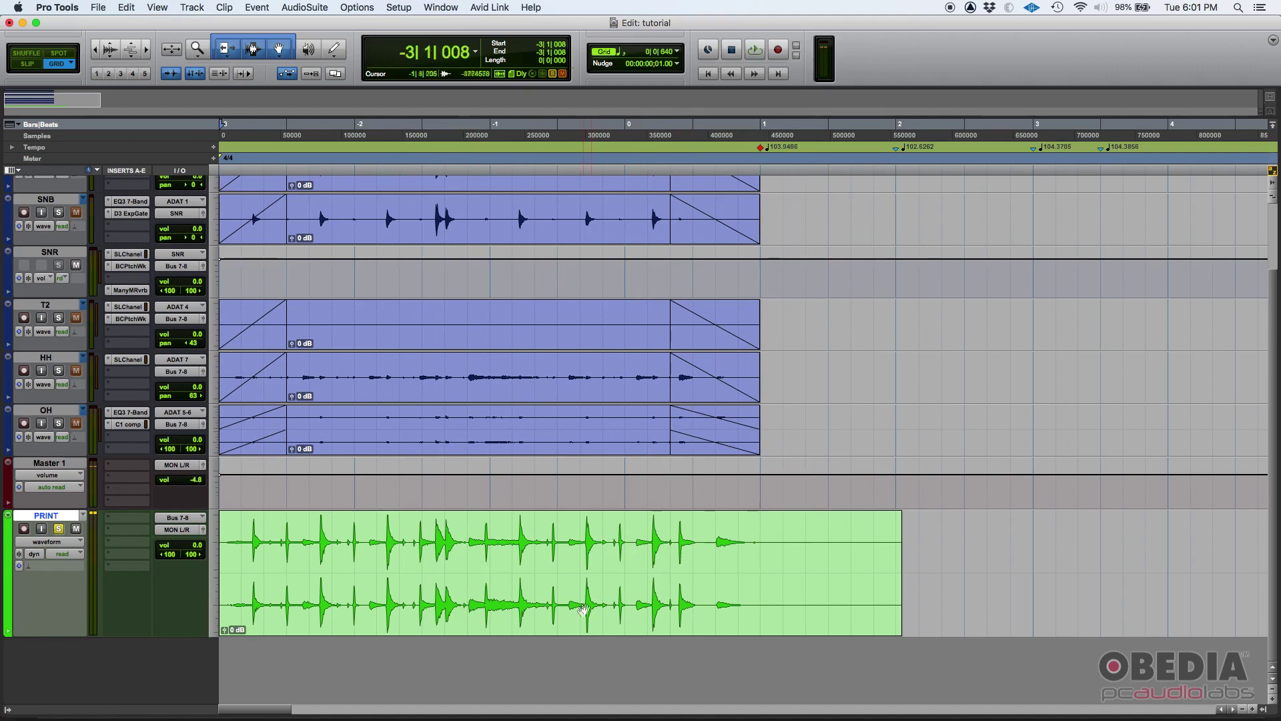
- Try selecting the PRINT clip and place the insertion point at bar 1
{"action": "left_click", "coordinate": [552, 594]}
{"action": "left_click", "coordinate": [445, 546]}
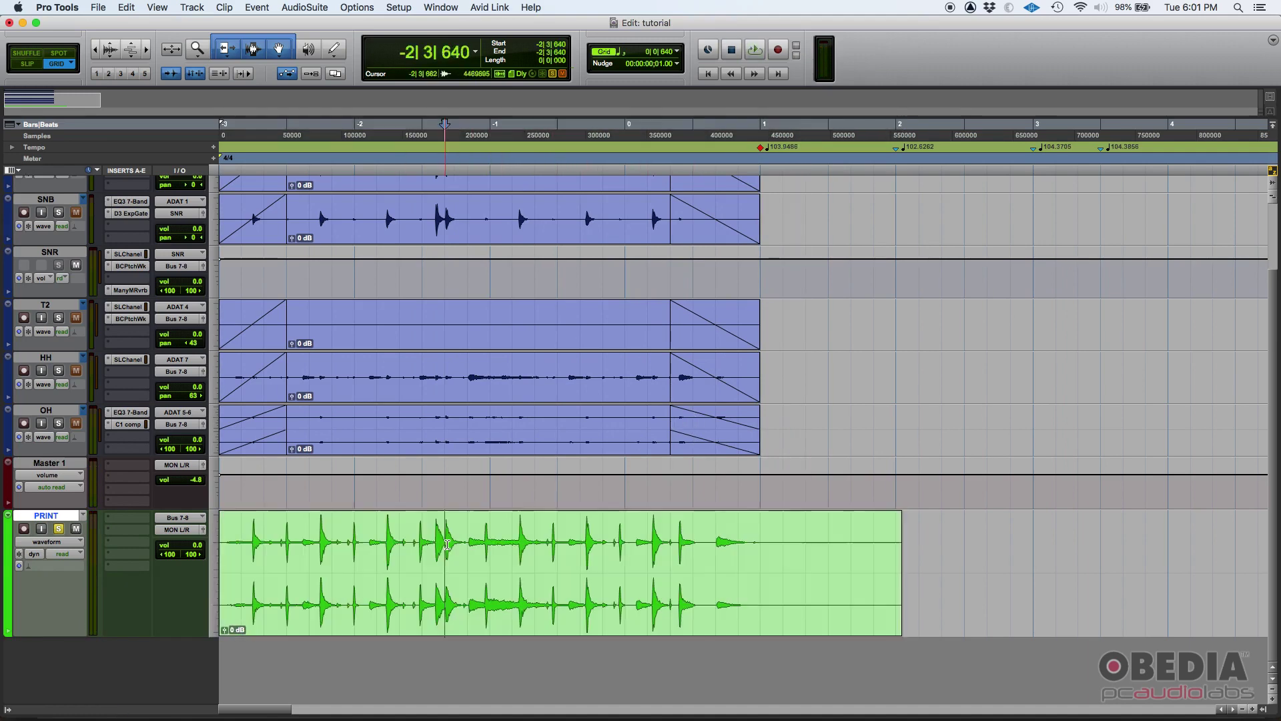
{"action": "left_click_drag", "start_coordinate": [241, 534], "coordinate": [806, 527]}
{"action": "left_click", "coordinate": [788, 533]}
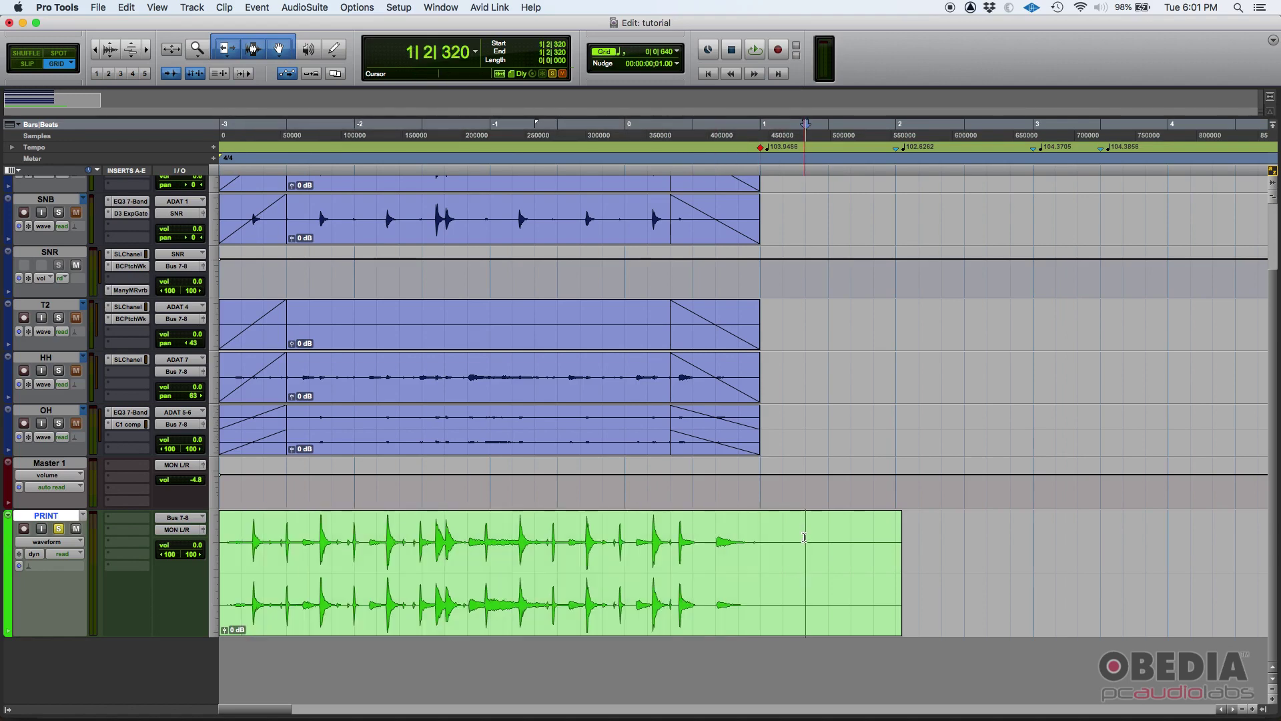
{"action": "left_click", "coordinate": [794, 609]}
{"action": "left_click", "coordinate": [784, 523]}
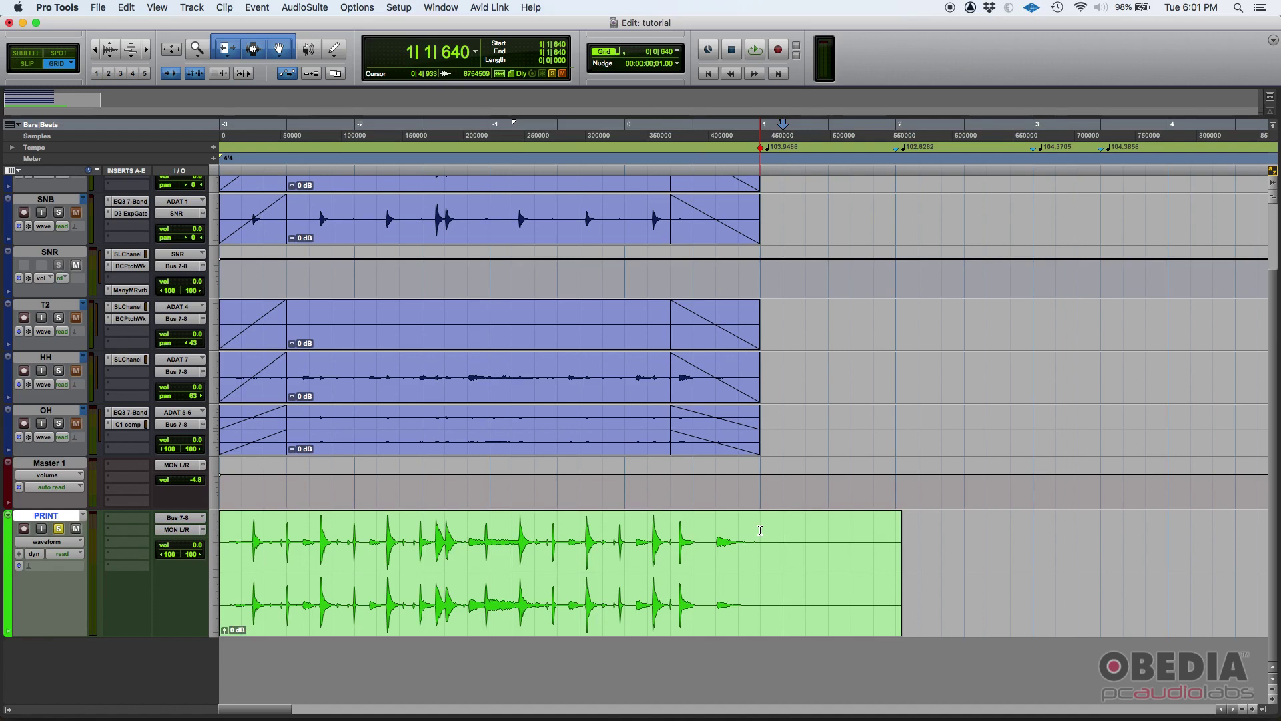
{"action": "left_click", "coordinate": [758, 529]}
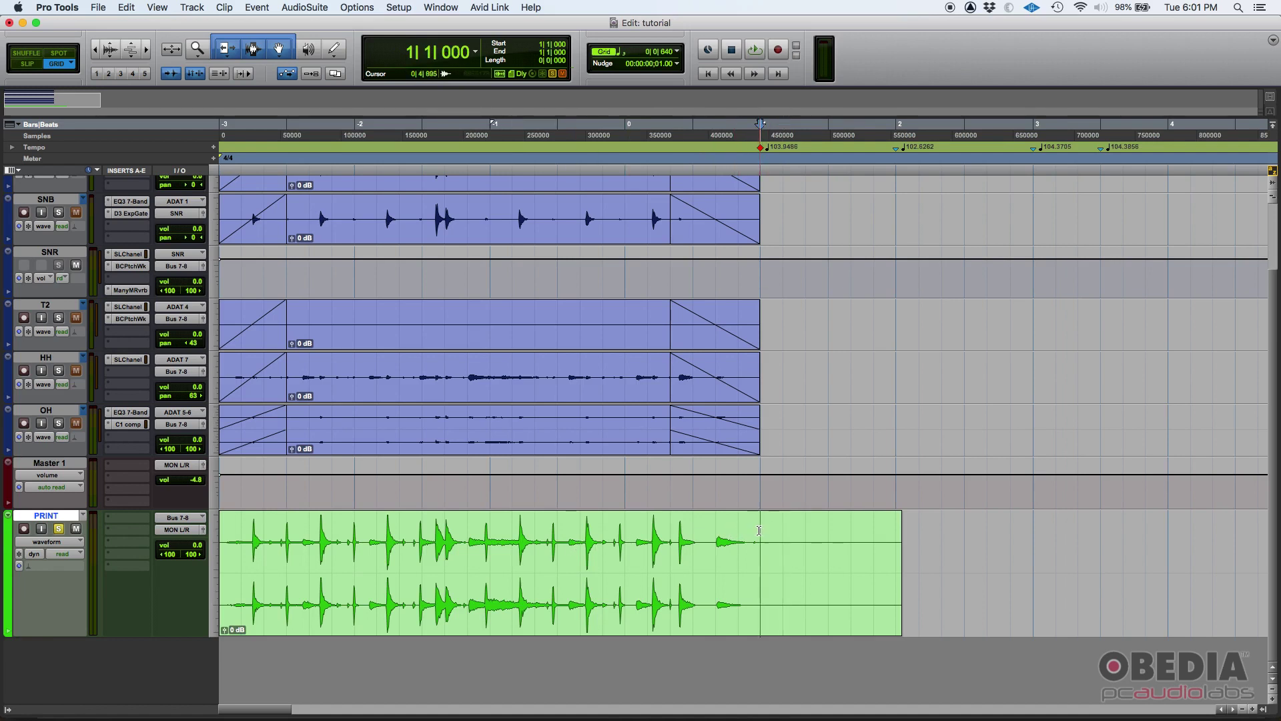
- Select the whole recorded PRINT clip and open Export Clips as Files with Cmd+Shift+K
{"action": "left_click", "coordinate": [399, 552]}
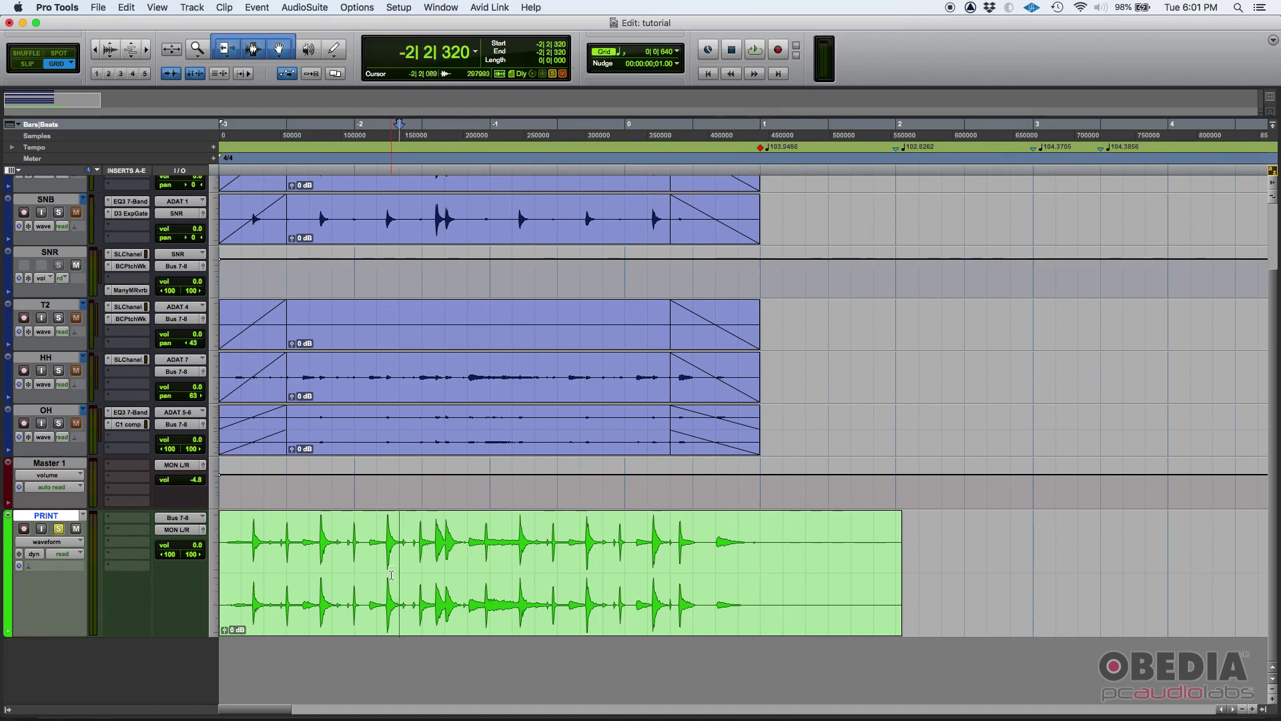
{"action": "left_click", "coordinate": [381, 609]}
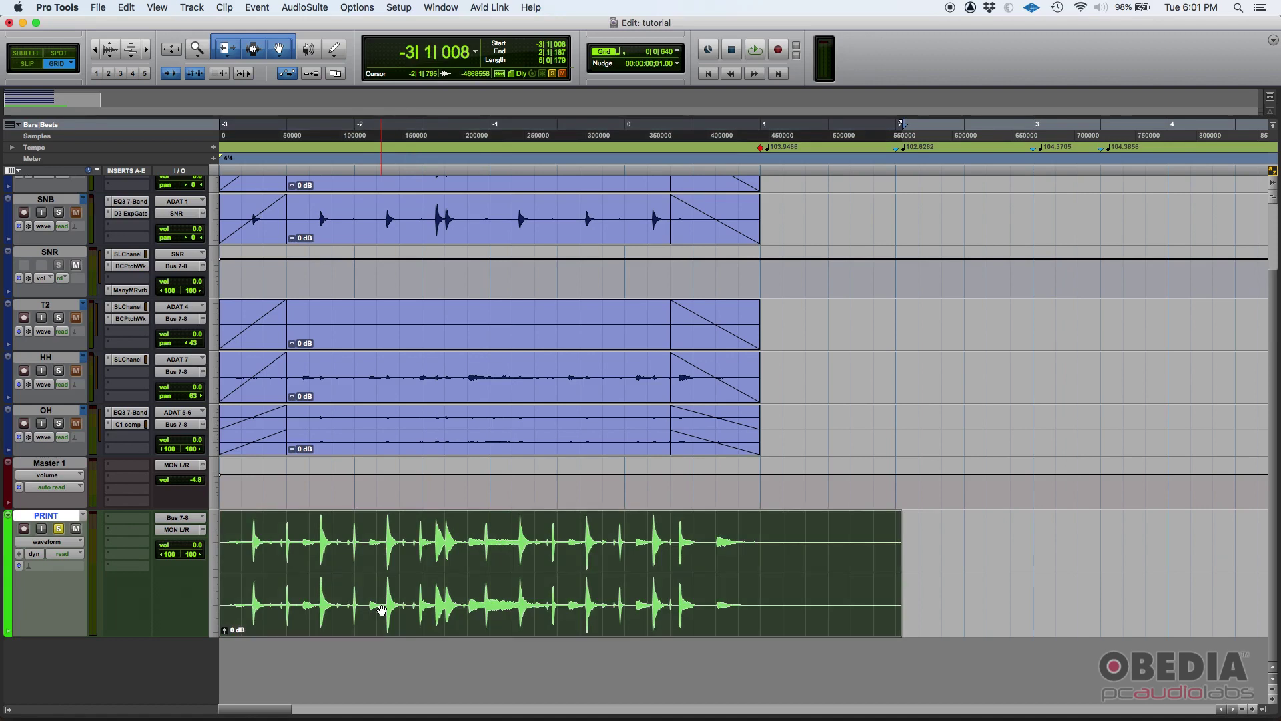
{"action": "left_click", "coordinate": [327, 532]}
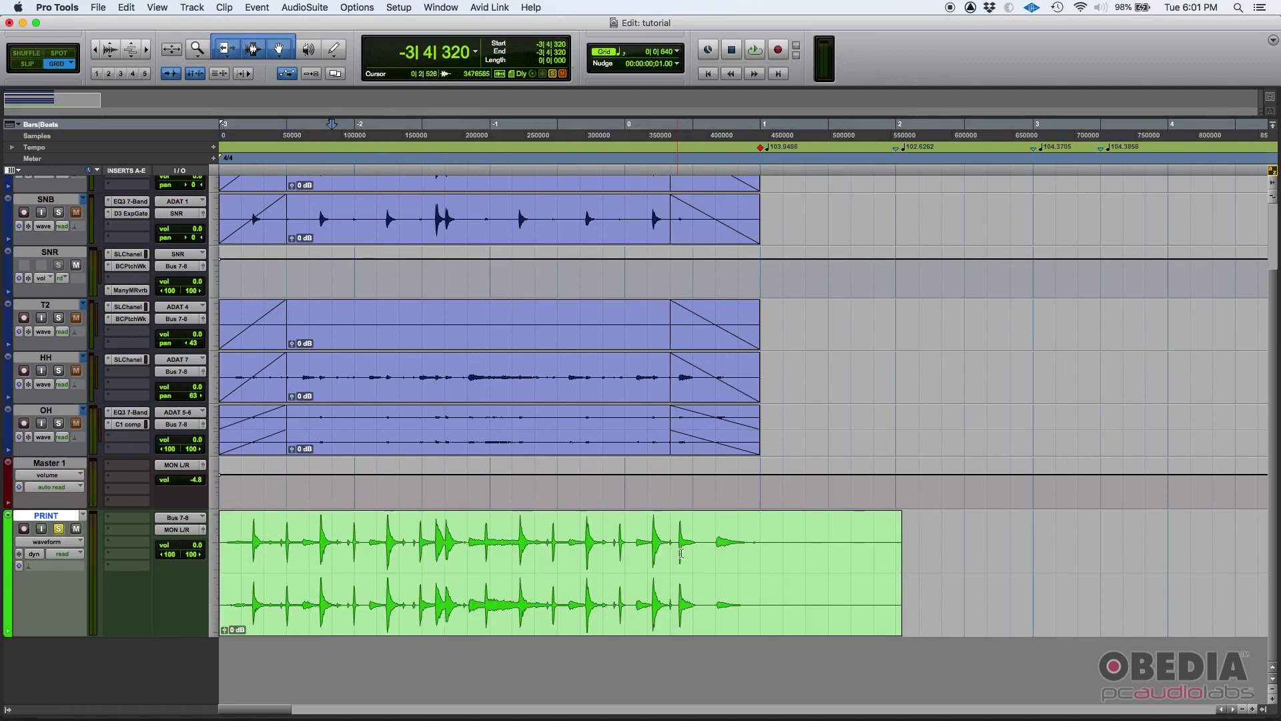
{"action": "left_click", "coordinate": [760, 532]}
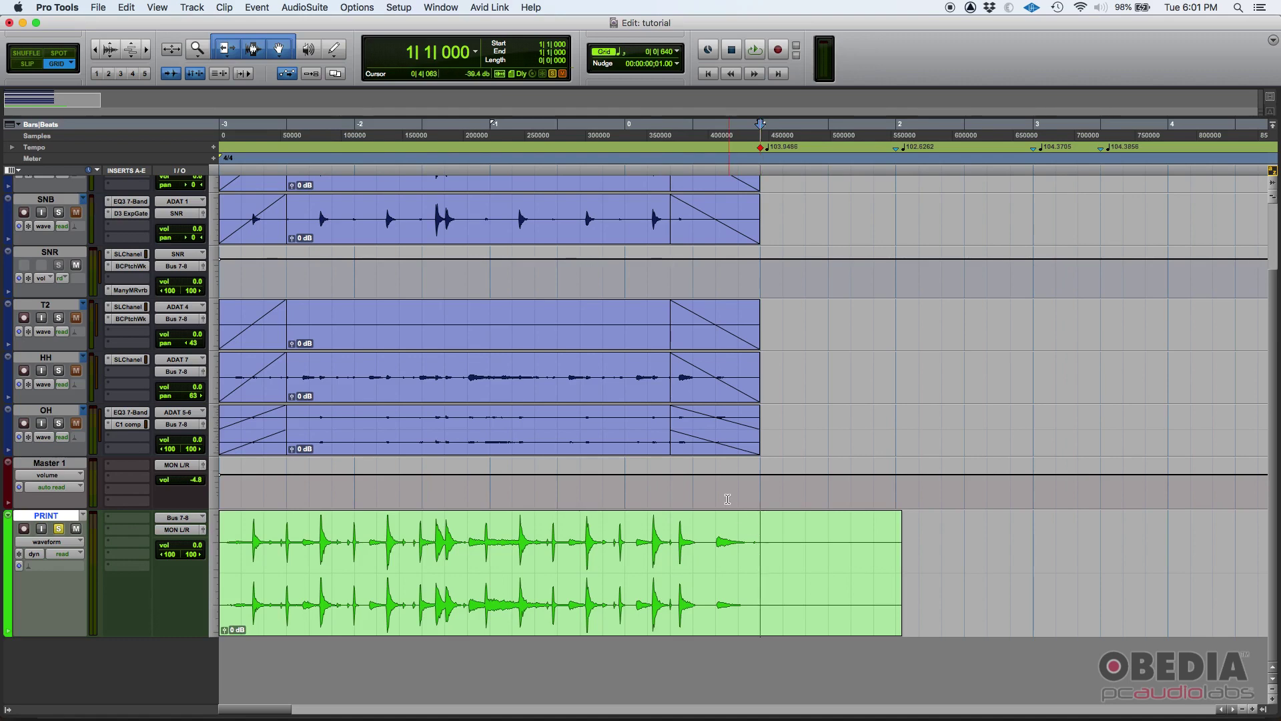
{"action": "left_click", "coordinate": [774, 611]}
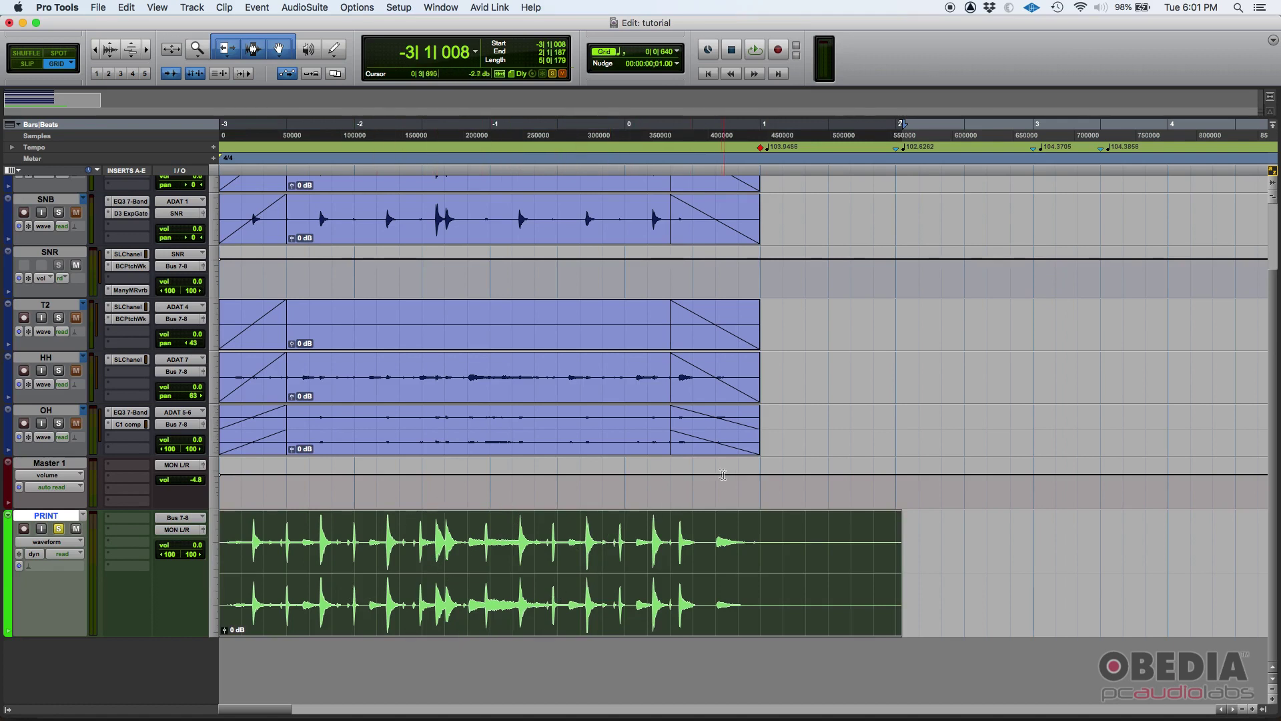
{"action": "left_click", "coordinate": [987, 534]}
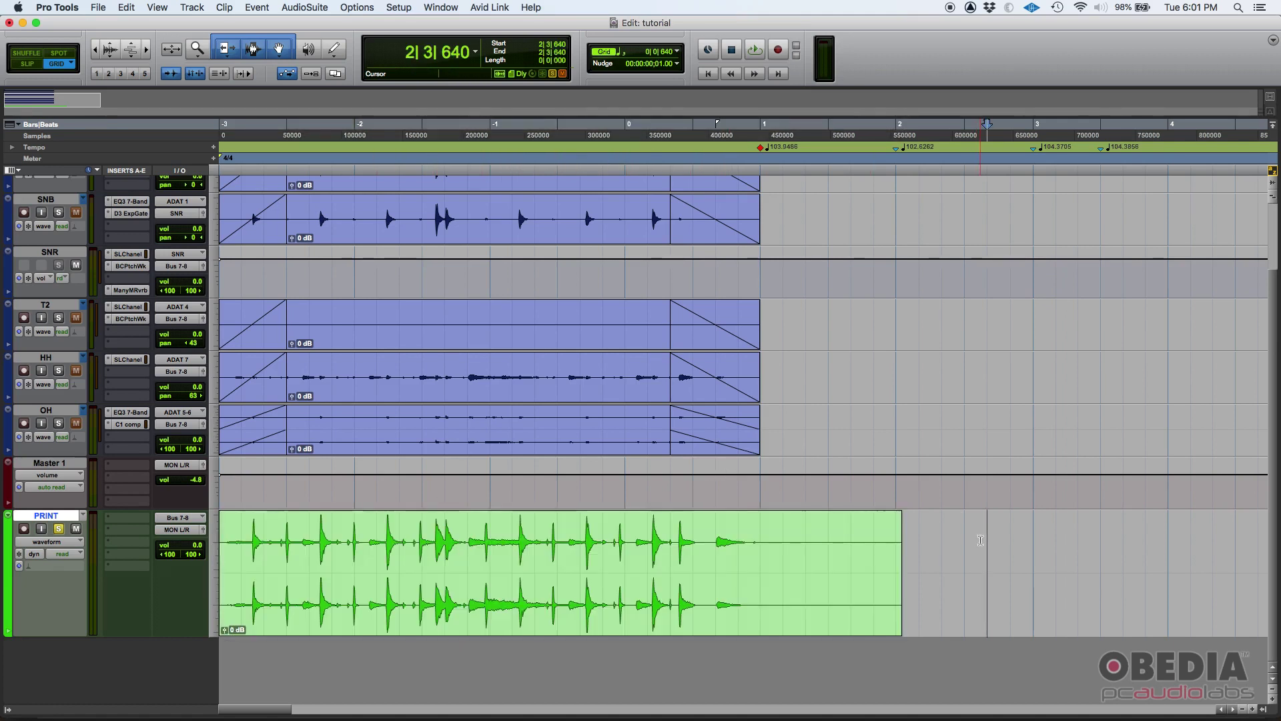
{"action": "left_click", "coordinate": [544, 601]}
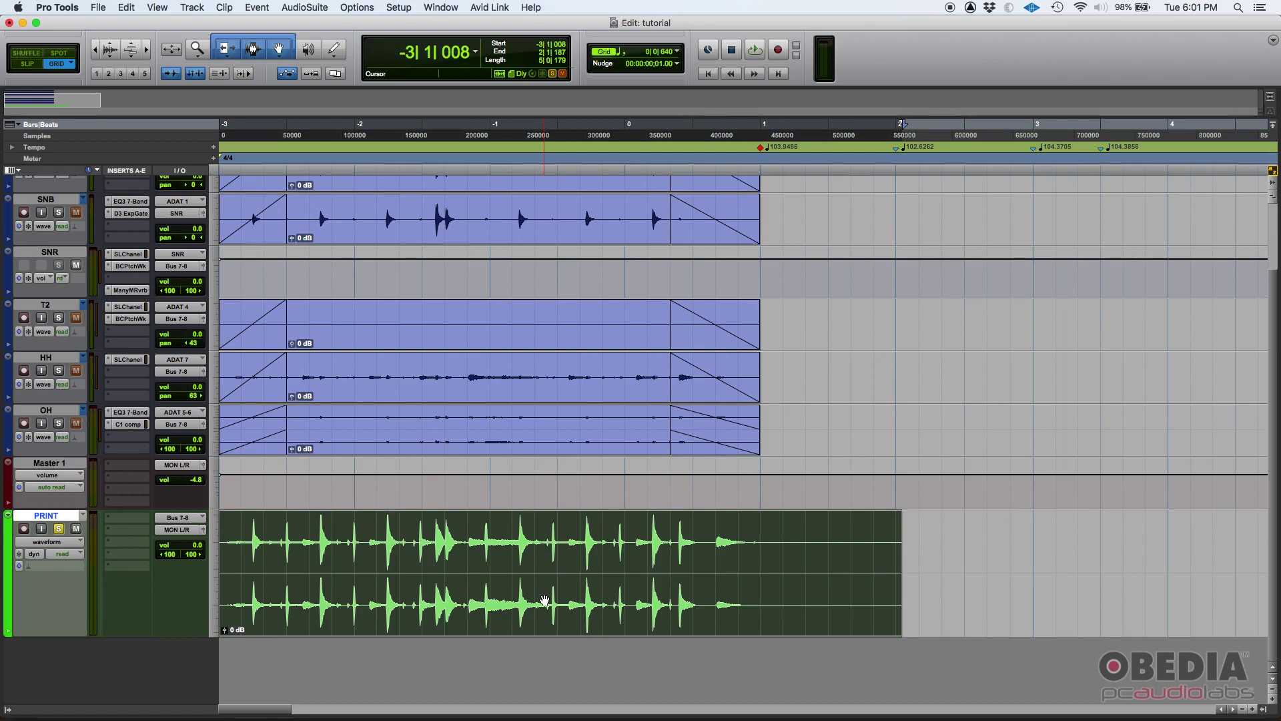
{"action": "key", "text": "super+shift+k"}
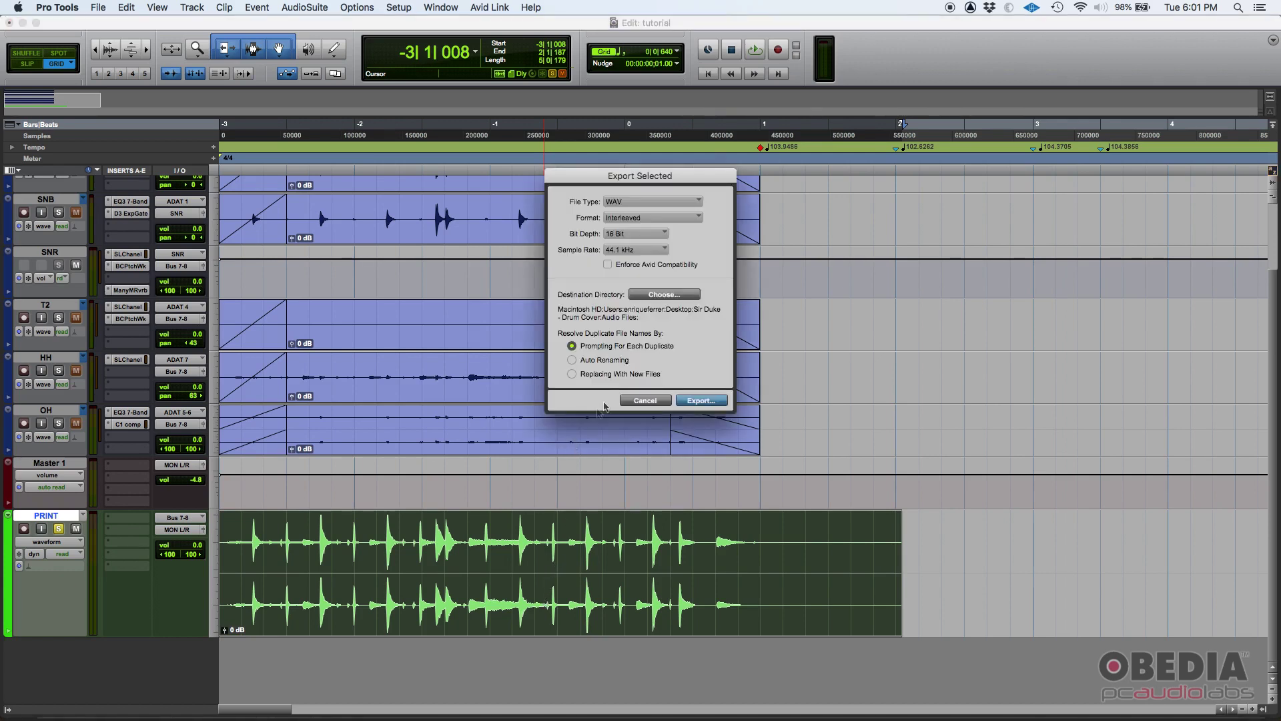
- Choose Desktop as the destination and export the PRINT clip as a 16-bit, 44.1 kHz WAV
{"action": "left_click_drag", "start_coordinate": [630, 176], "coordinate": [993, 217]}
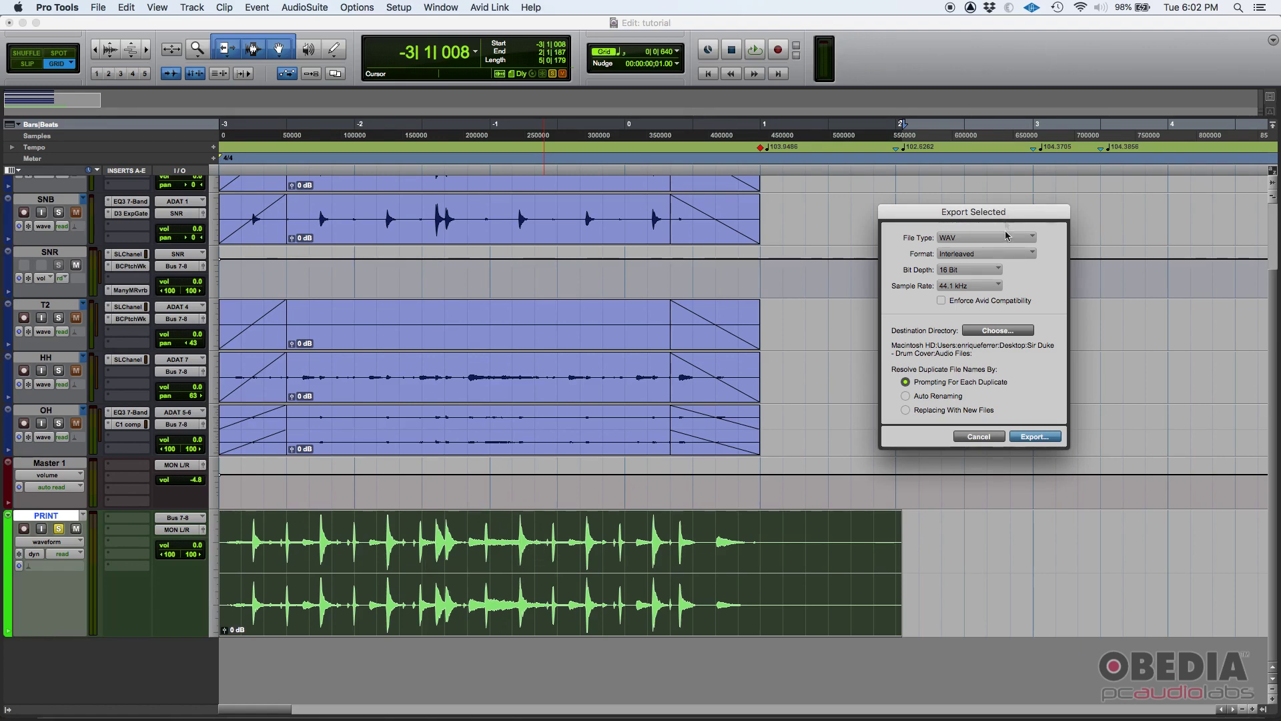
{"action": "left_click_drag", "start_coordinate": [1029, 215], "coordinate": [1106, 239]}
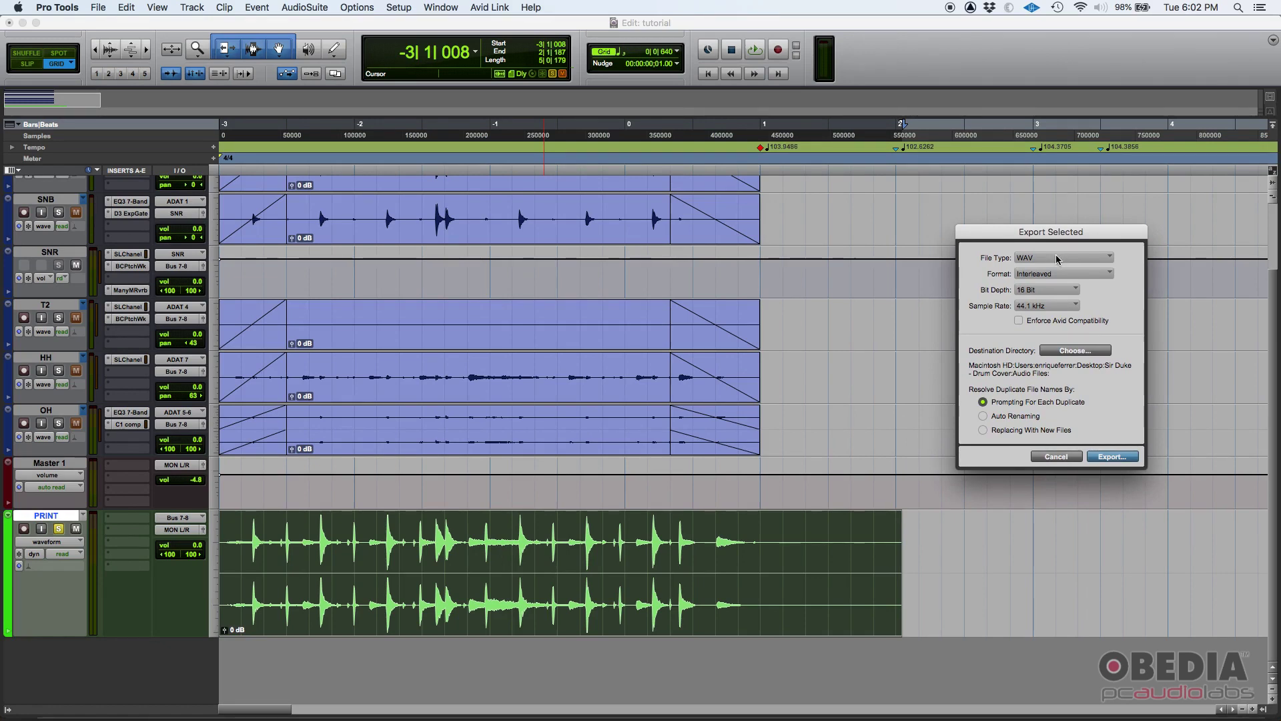
{"action": "left_click_drag", "start_coordinate": [1044, 232], "coordinate": [1046, 239]}
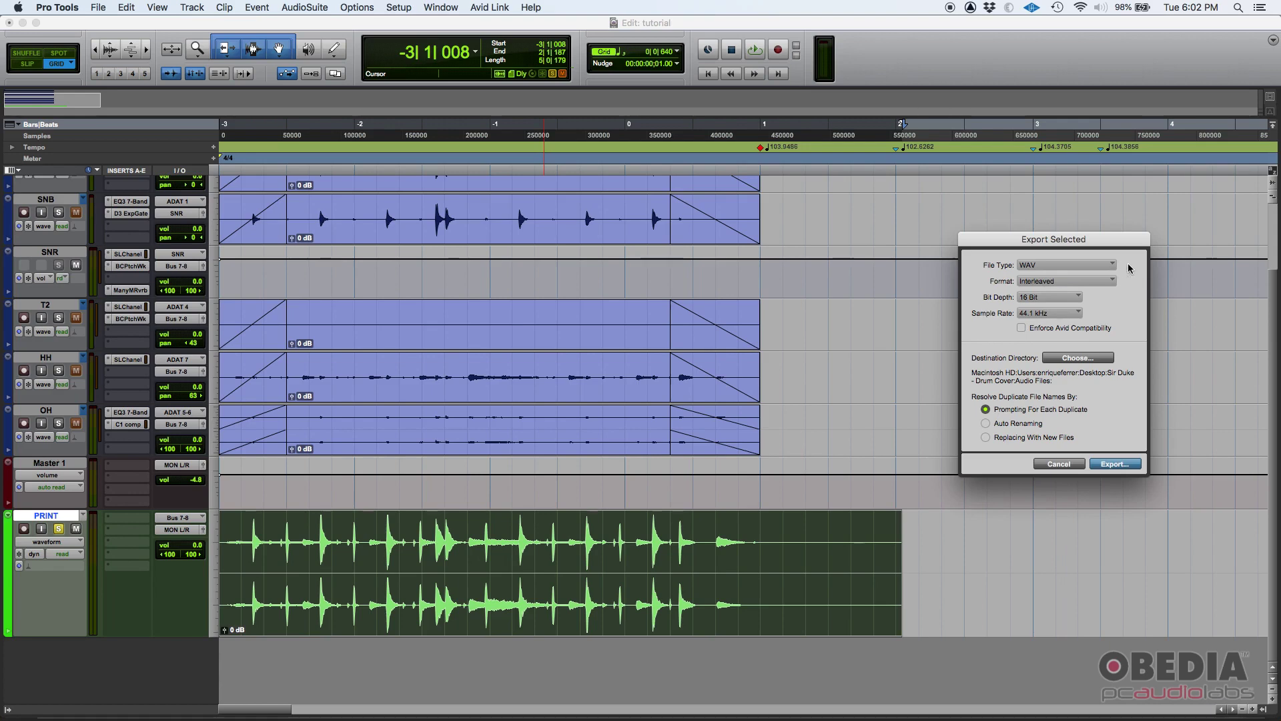
{"action": "left_click", "coordinate": [1084, 359]}
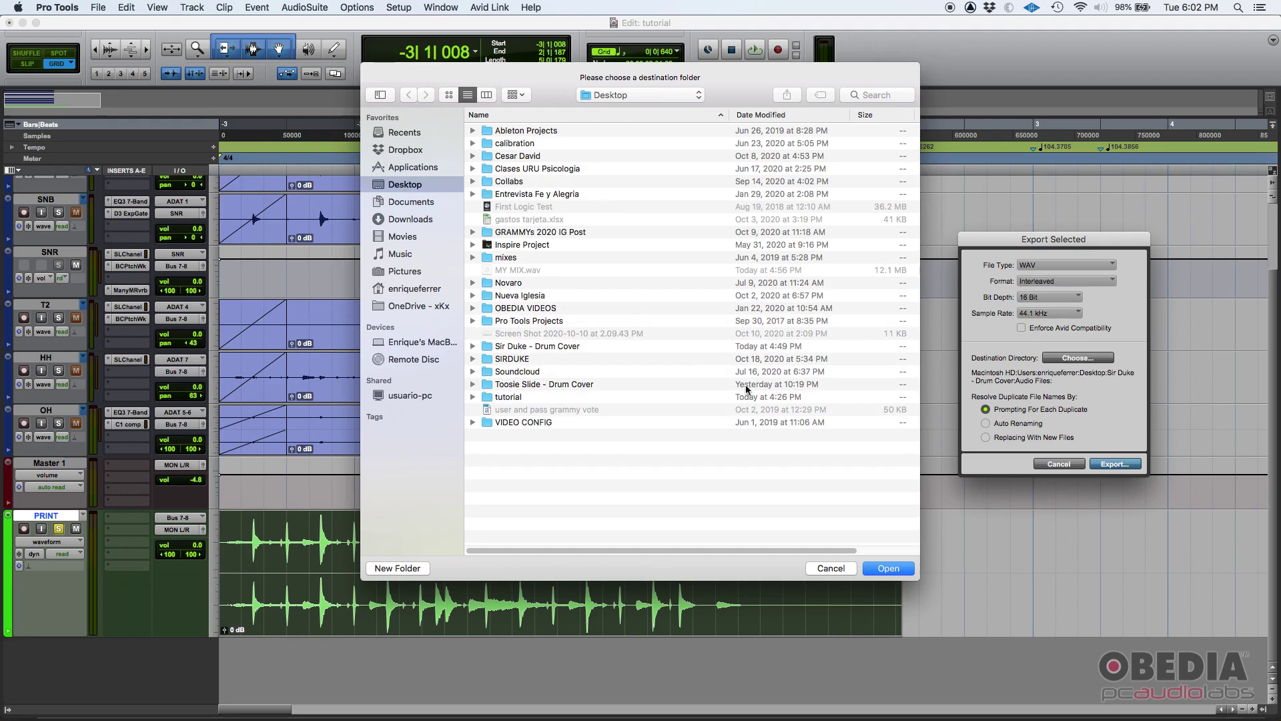
{"action": "left_click", "coordinate": [894, 569]}
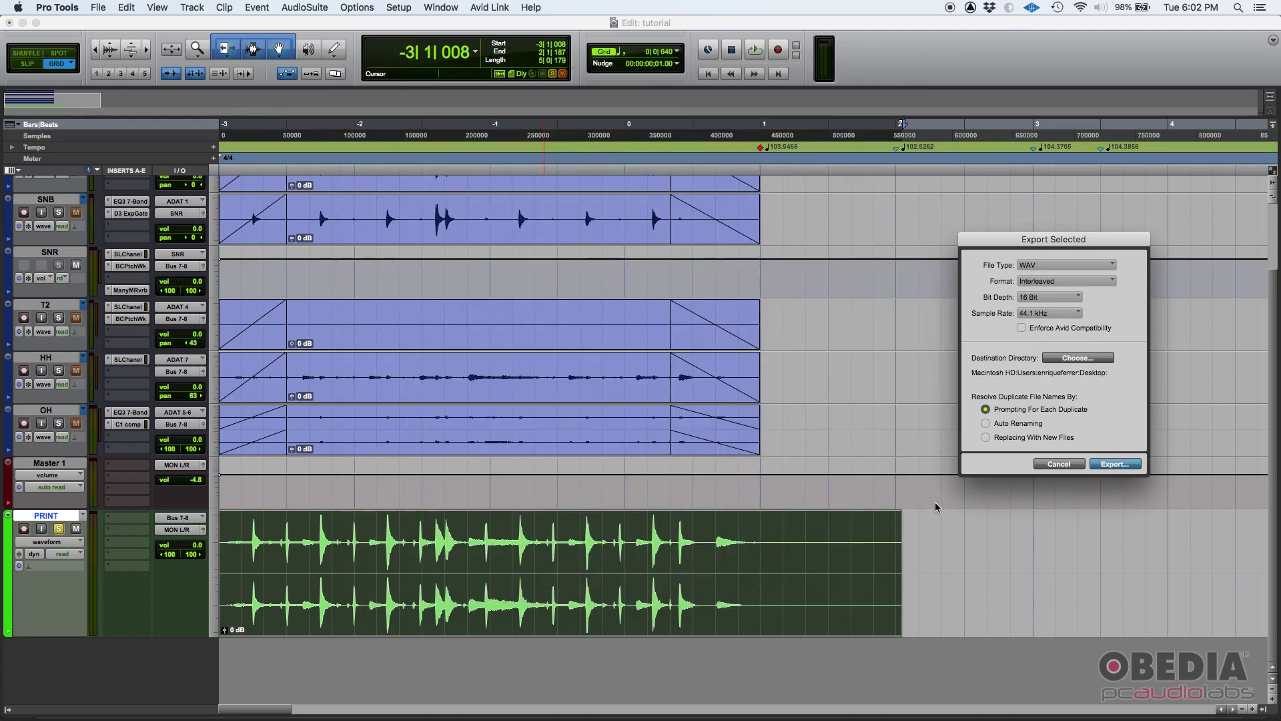
{"action": "left_click", "coordinate": [1108, 465]}
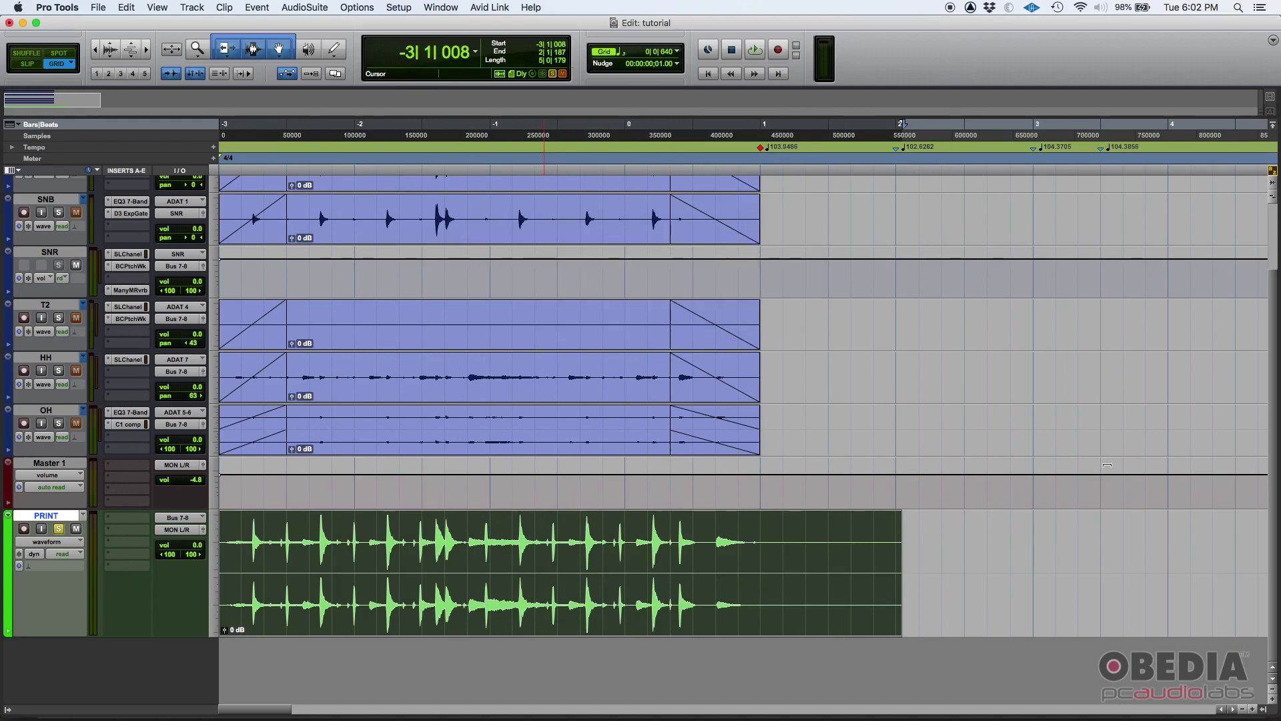
{"action": "left_click", "coordinate": [23, 24]}
- Hide the last Pro Tools window and open PRINT_02.wav from the Desktop with VLC
{"action": "double_click", "coordinate": [624, 26]}
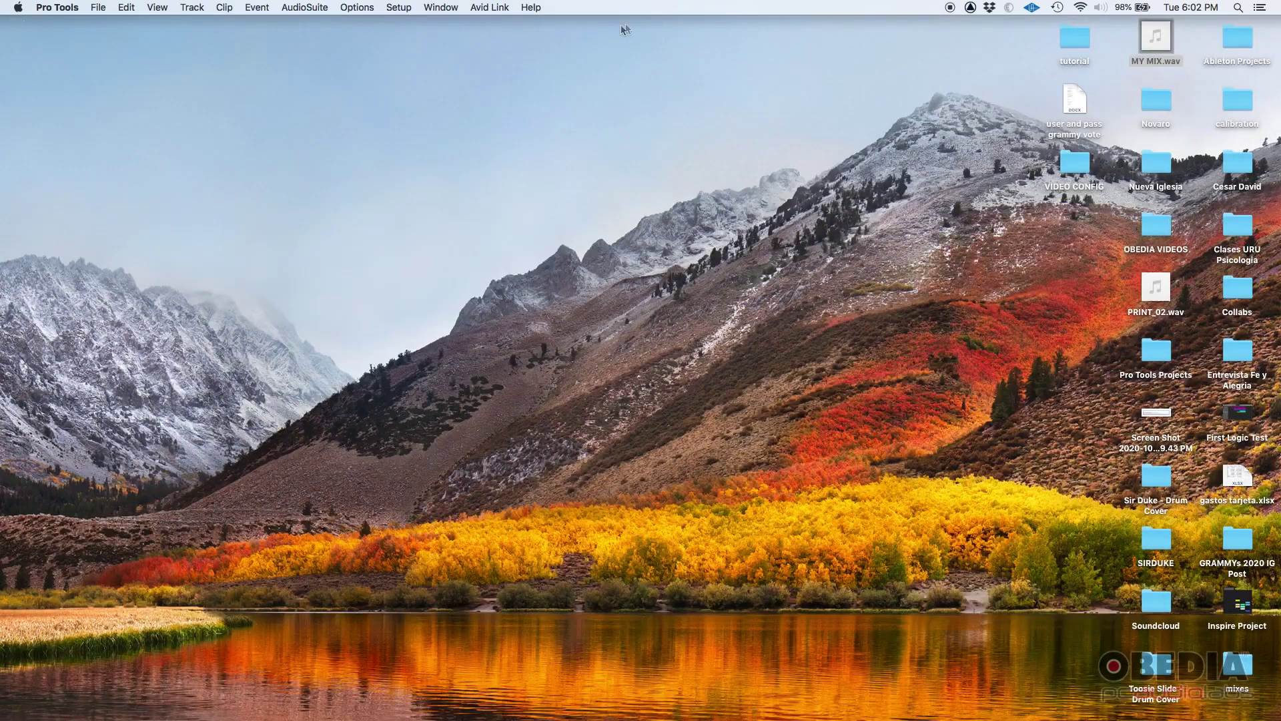
{"action": "left_click", "coordinate": [1160, 291]}
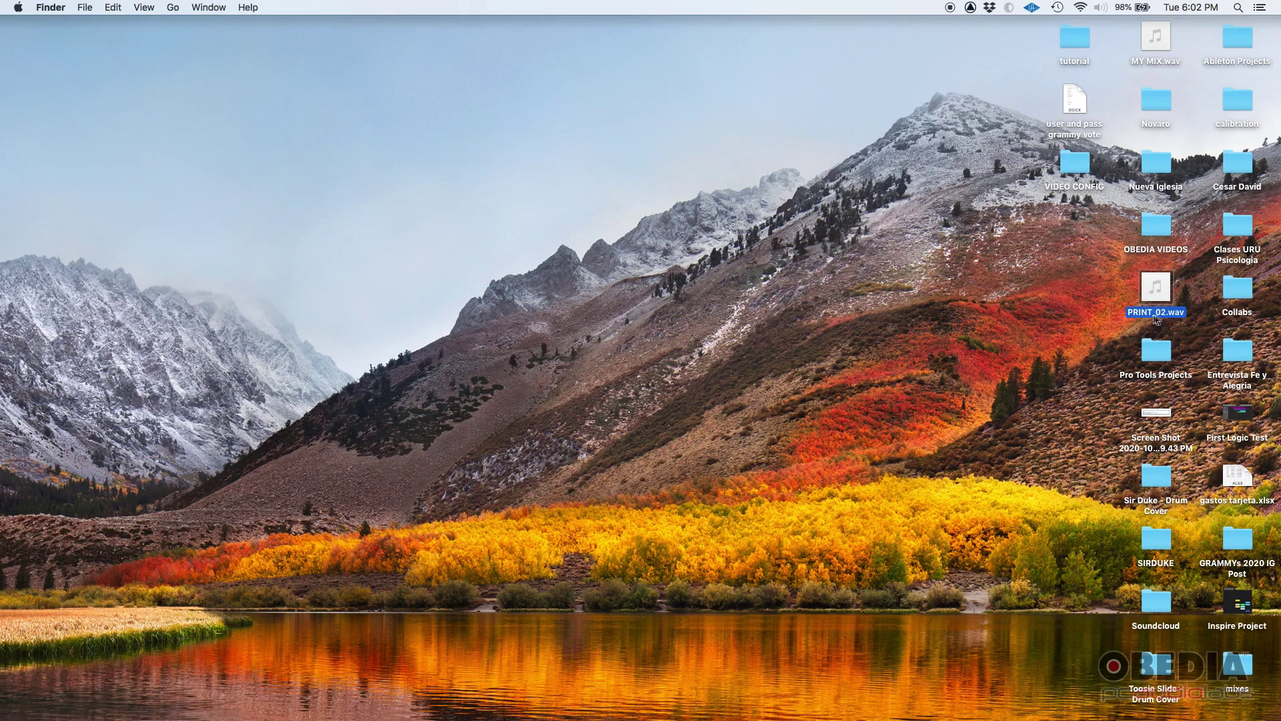
{"action": "right_click", "coordinate": [1159, 301]}
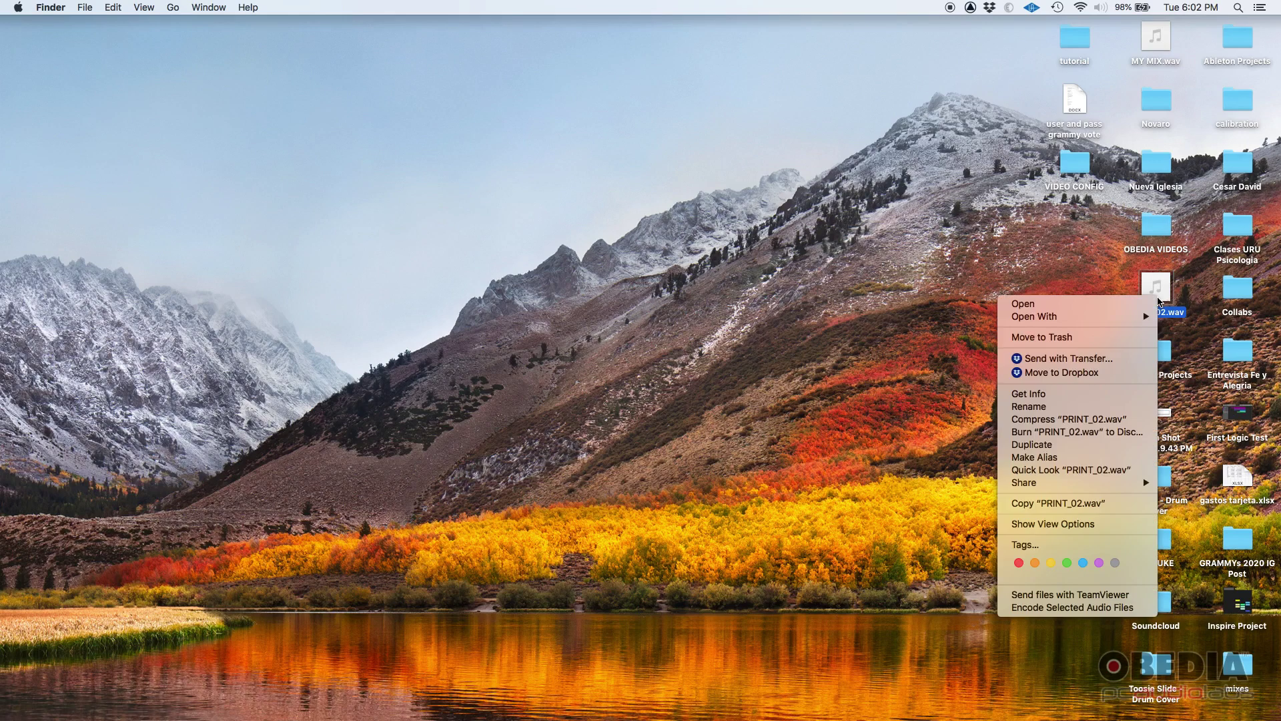
{"action": "mouse_move", "coordinate": [1110, 316]}
{"action": "left_click", "coordinate": [917, 409]}
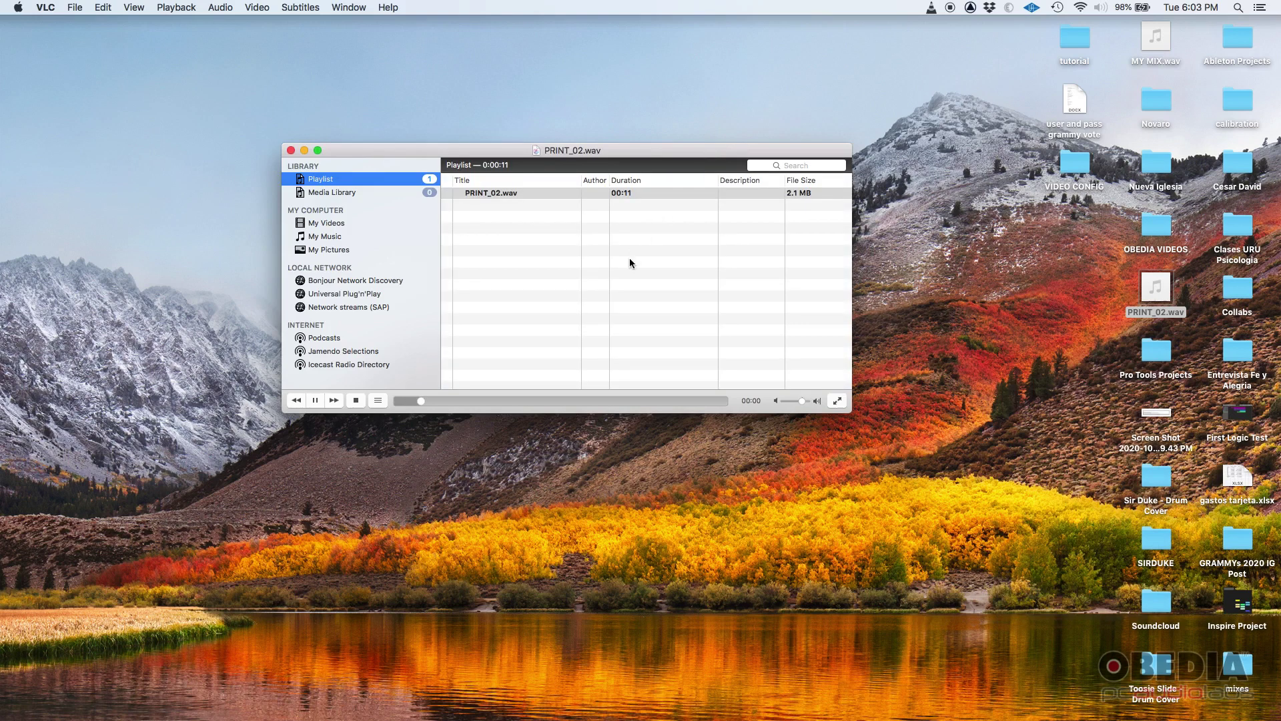
- Pause PRINT_02.wav in VLC, skip ahead to about 00:08, then switch back to Pro Tools
{"action": "key", "text": "space"}
{"action": "left_click_drag", "start_coordinate": [609, 153], "coordinate": [662, 154]}
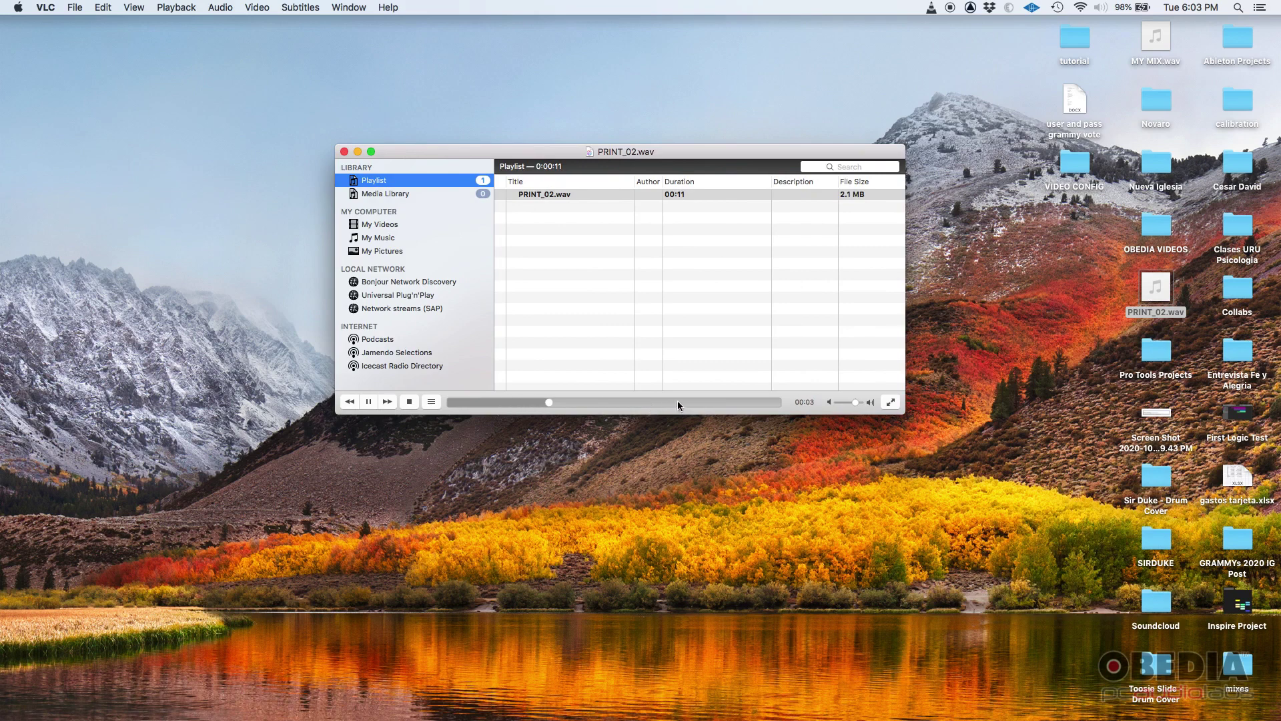
{"action": "mouse_move", "coordinate": [712, 402]}
{"action": "left_mouse_down"}
{"action": "mouse_move", "coordinate": [758, 404]}
{"action": "mouse_move", "coordinate": [689, 405]}
{"action": "left_mouse_up"}
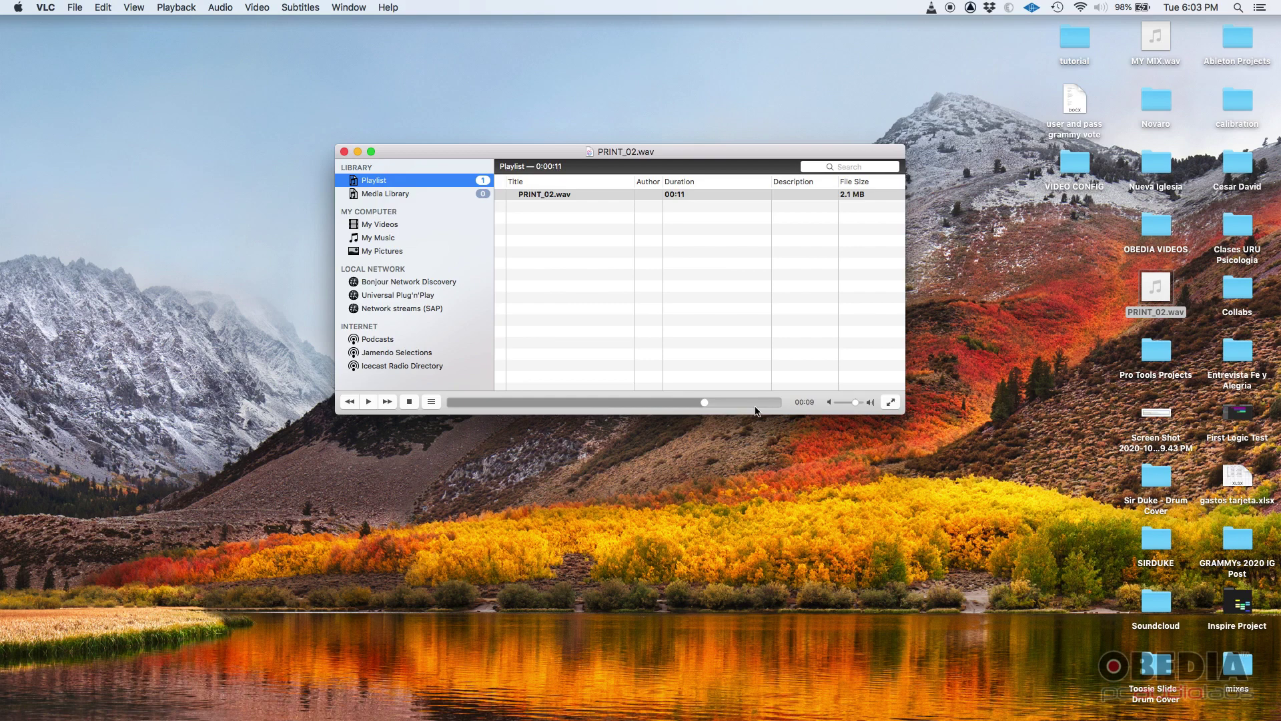
{"action": "key", "text": "super+Tab"}
{"action": "key", "text": "super+Tab"}
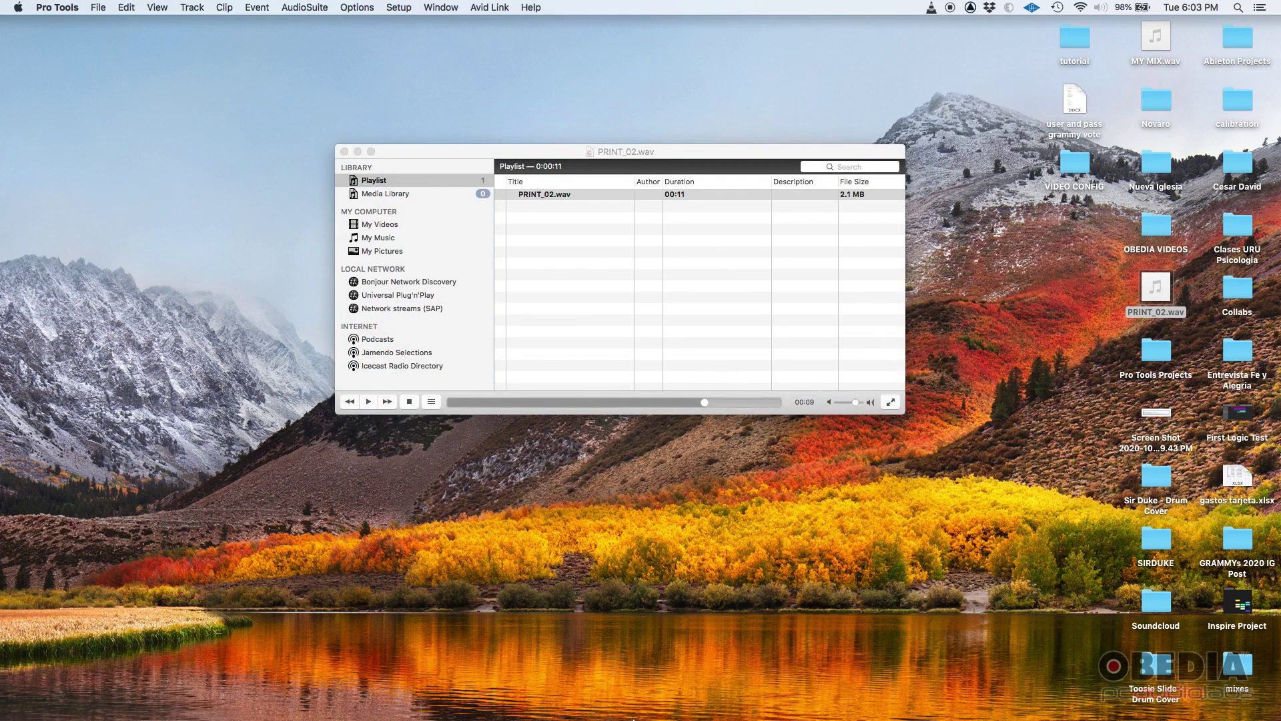
- Bring the Pro Tools Mix window back to the front from the Dock
{"action": "left_click", "coordinate": [635, 703]}
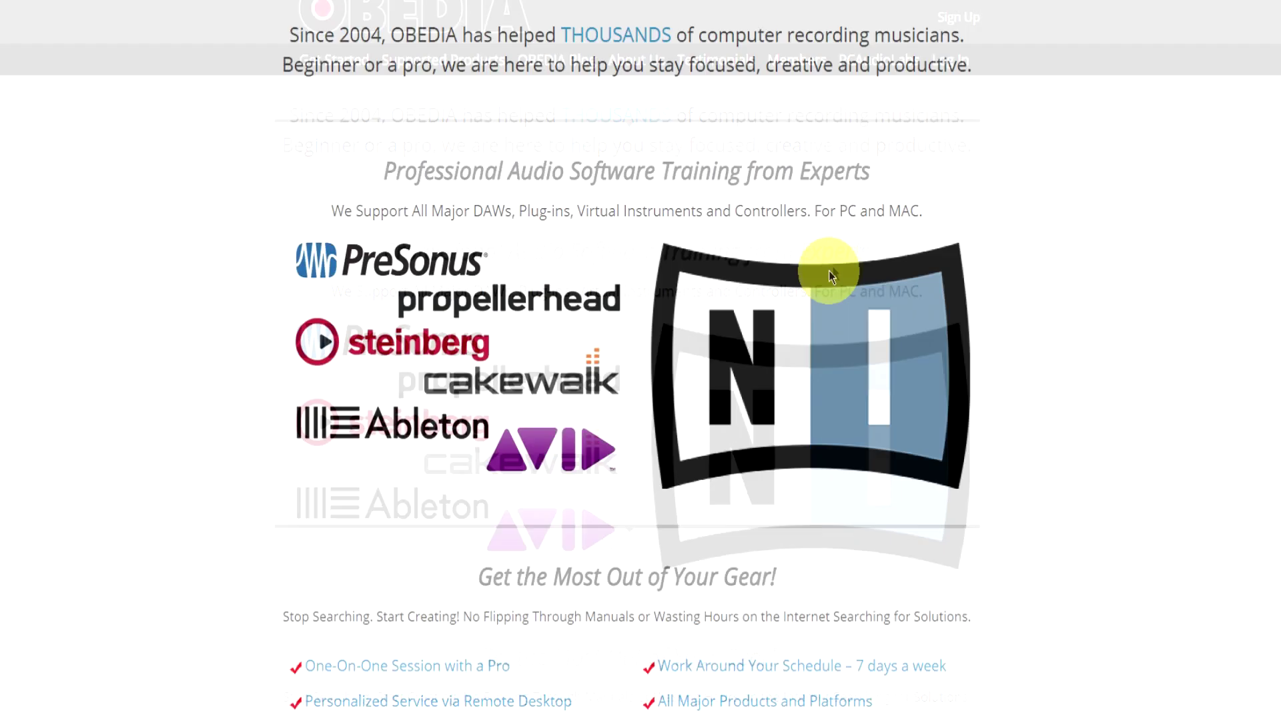
- Scroll the OBEDIA page down to the Rates and Services pricing tables
{"action": "scroll", "coordinate": [795, 297], "scroll_direction": "down", "scroll_amount": 20}
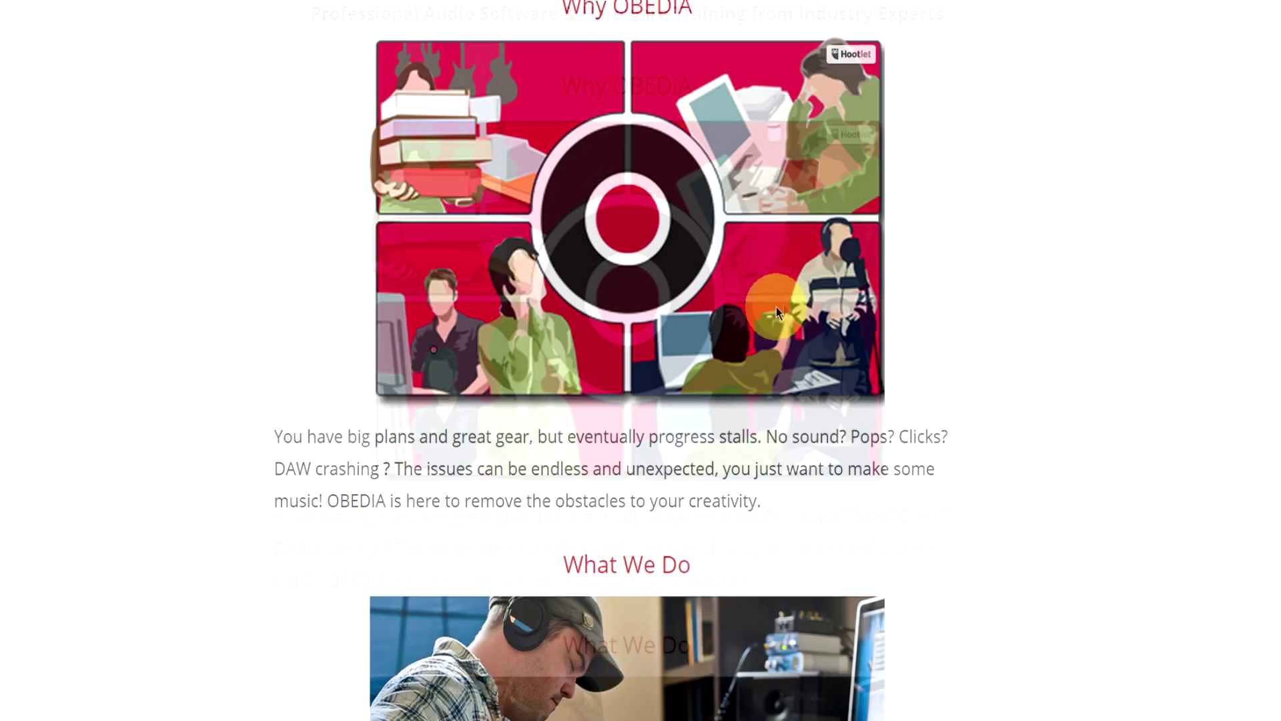
{"action": "scroll", "coordinate": [754, 324], "scroll_direction": "down", "scroll_amount": 15}
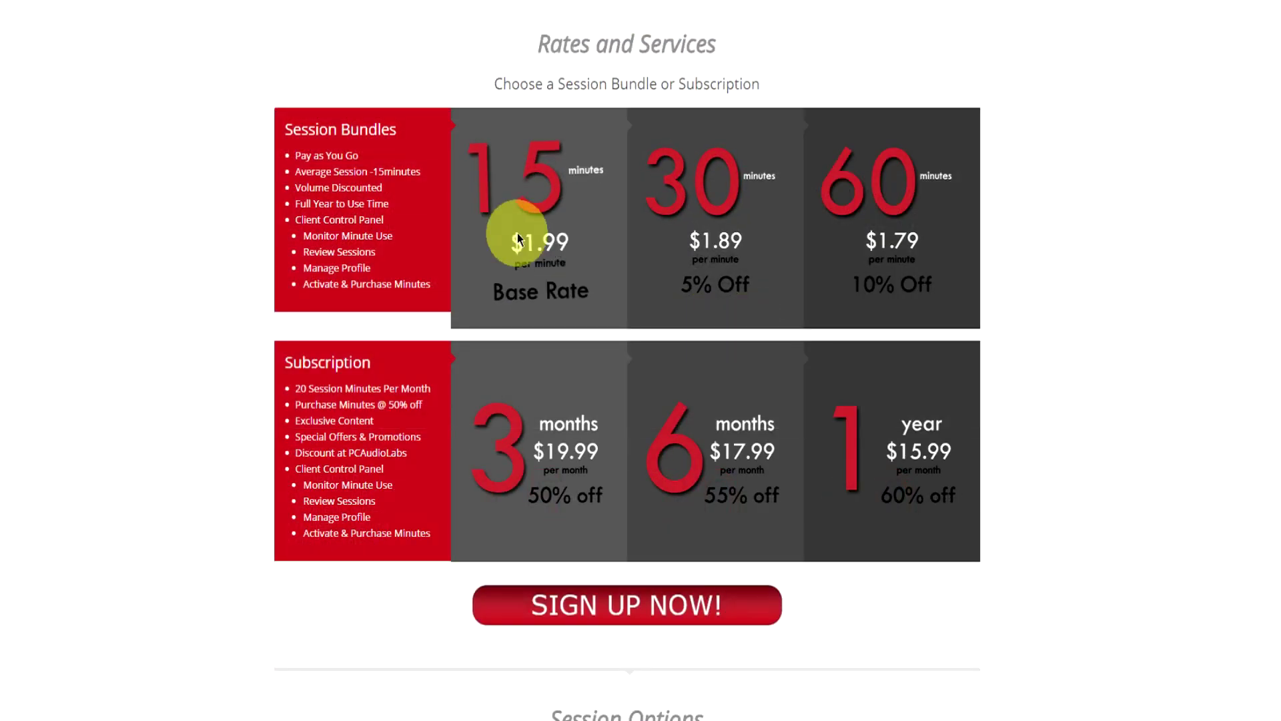